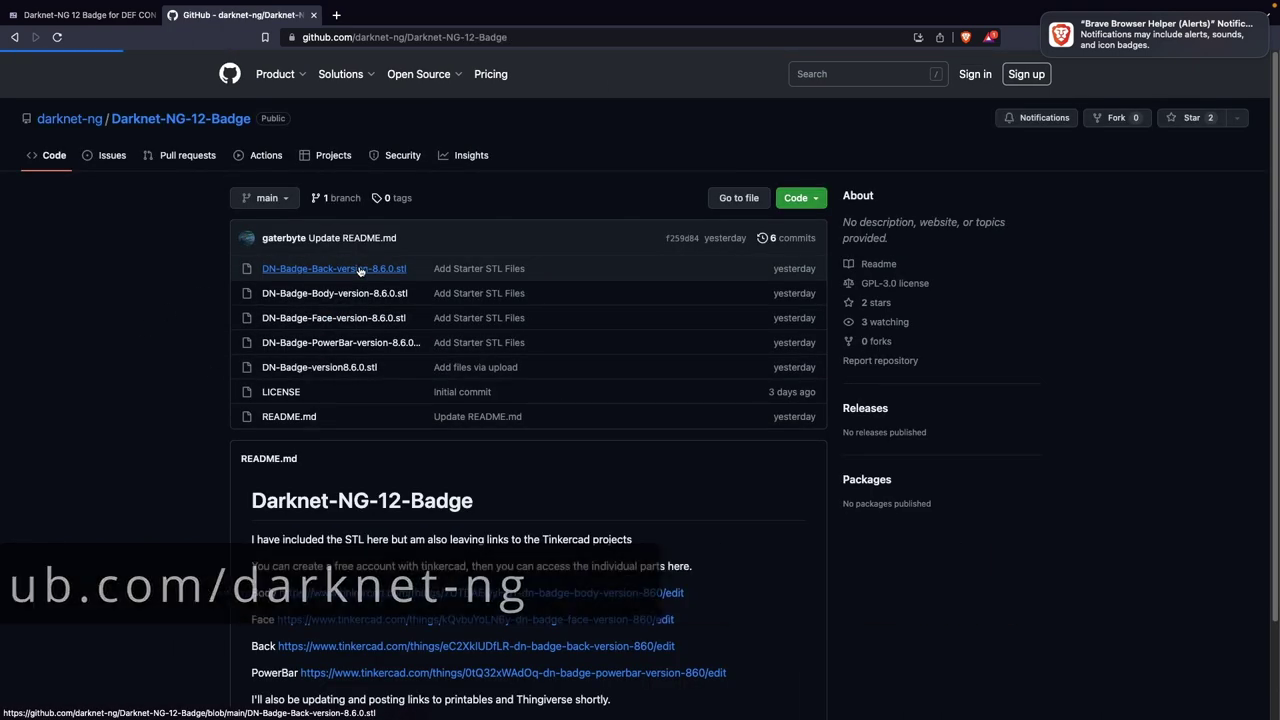
Preview the Back and Body part STL models from the badge repository.
left_click(300, 268)
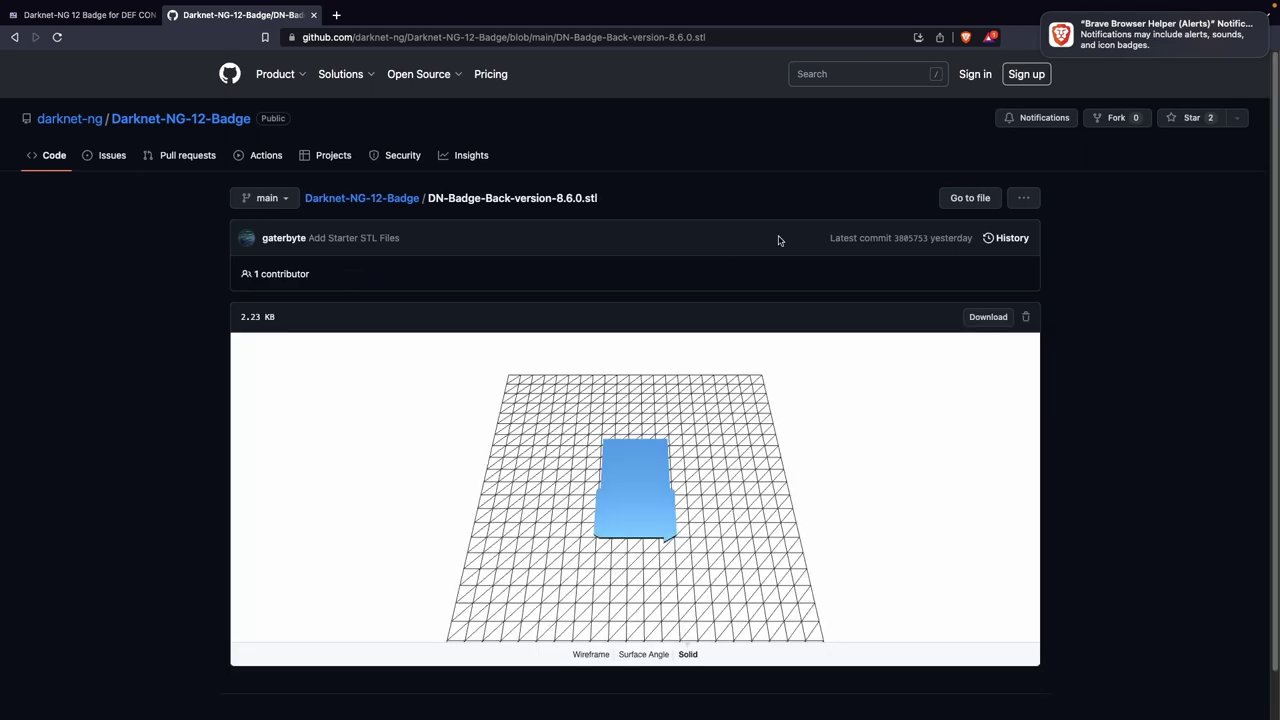
left_click(1044, 16)
left_click_drag(665, 558, 581, 527)
left_click(402, 201)
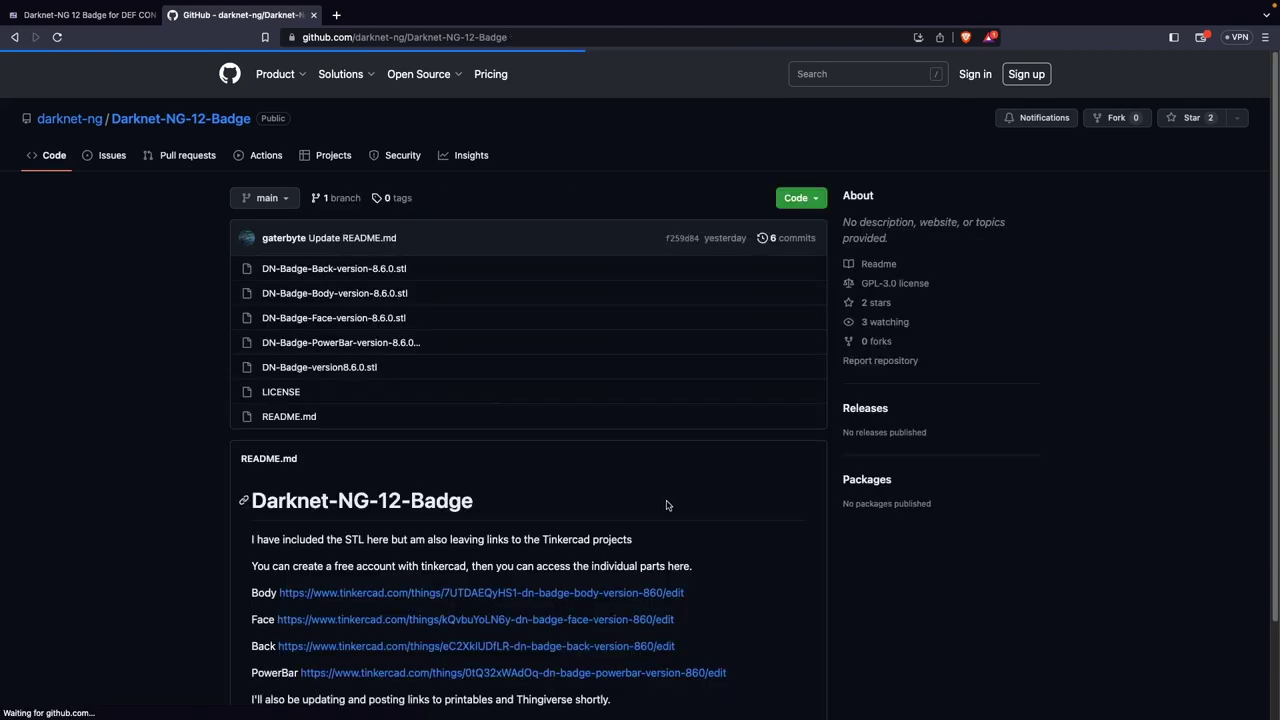
left_click(356, 299)
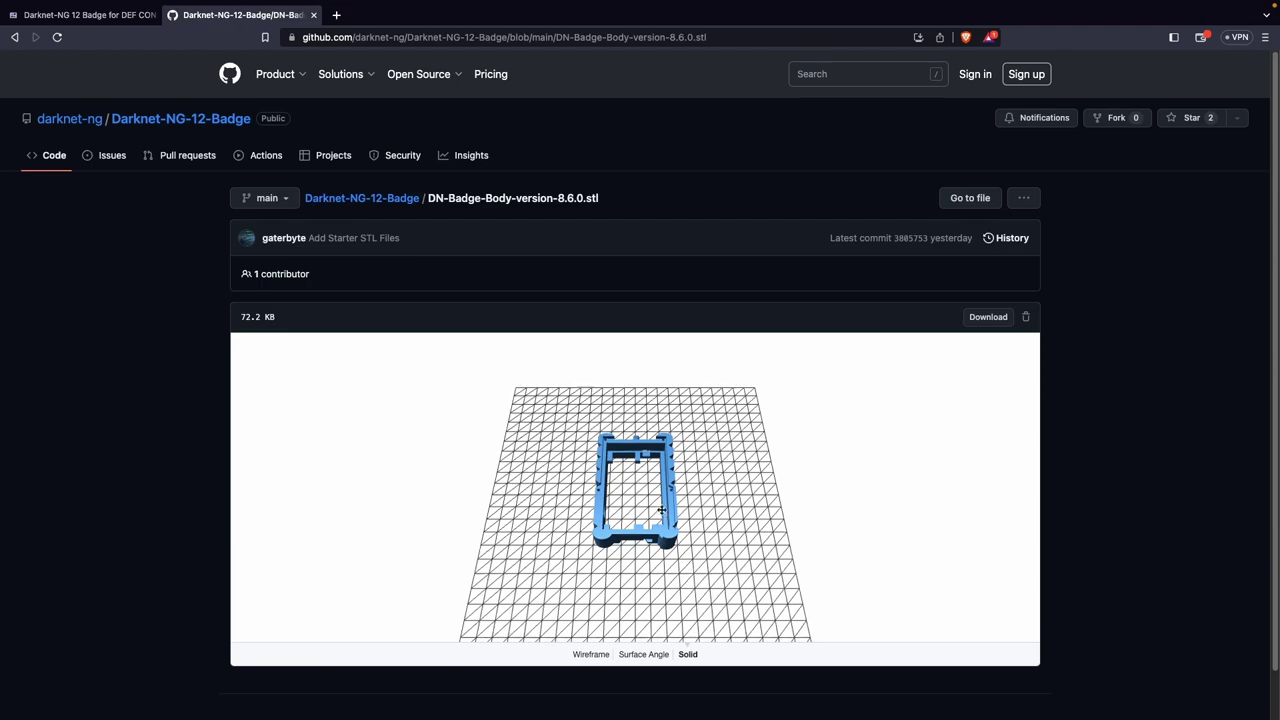
left_click_drag(661, 510, 801, 534)
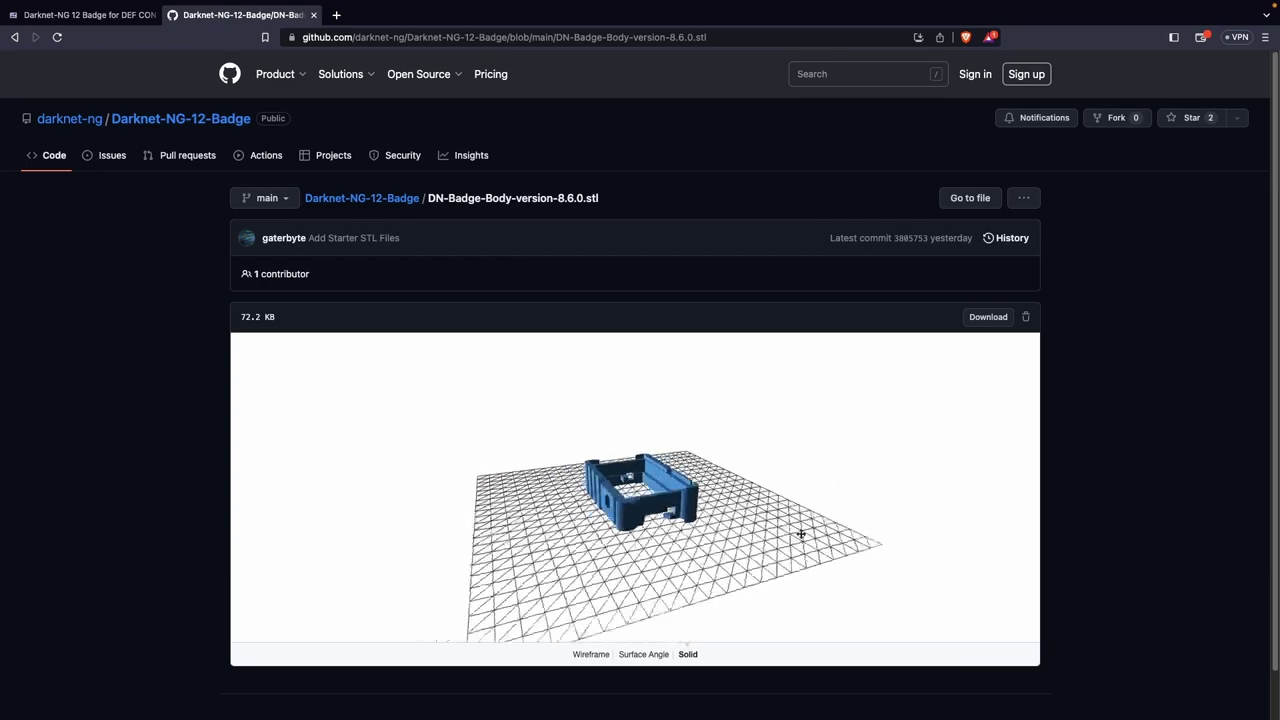
left_click(175, 122)
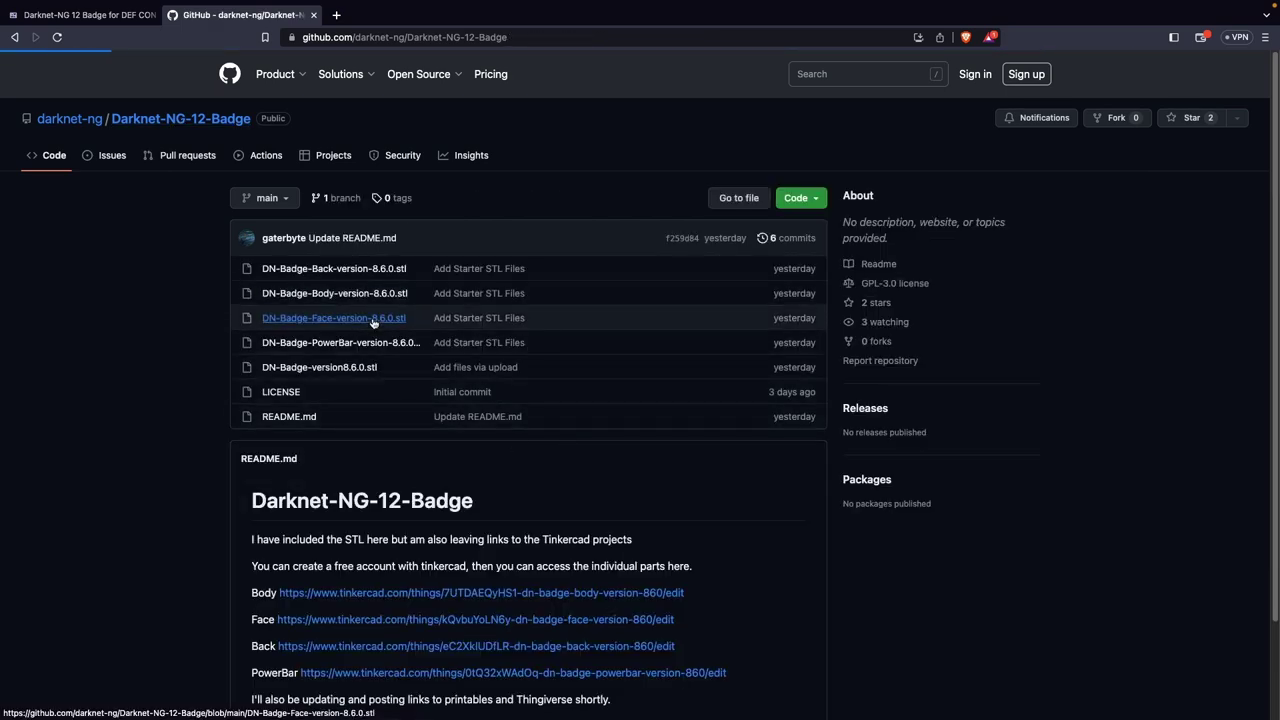
Preview the Face and PowerBar part STL models, returning to the repository.
left_click(340, 318)
left_click_drag(648, 449, 558, 467)
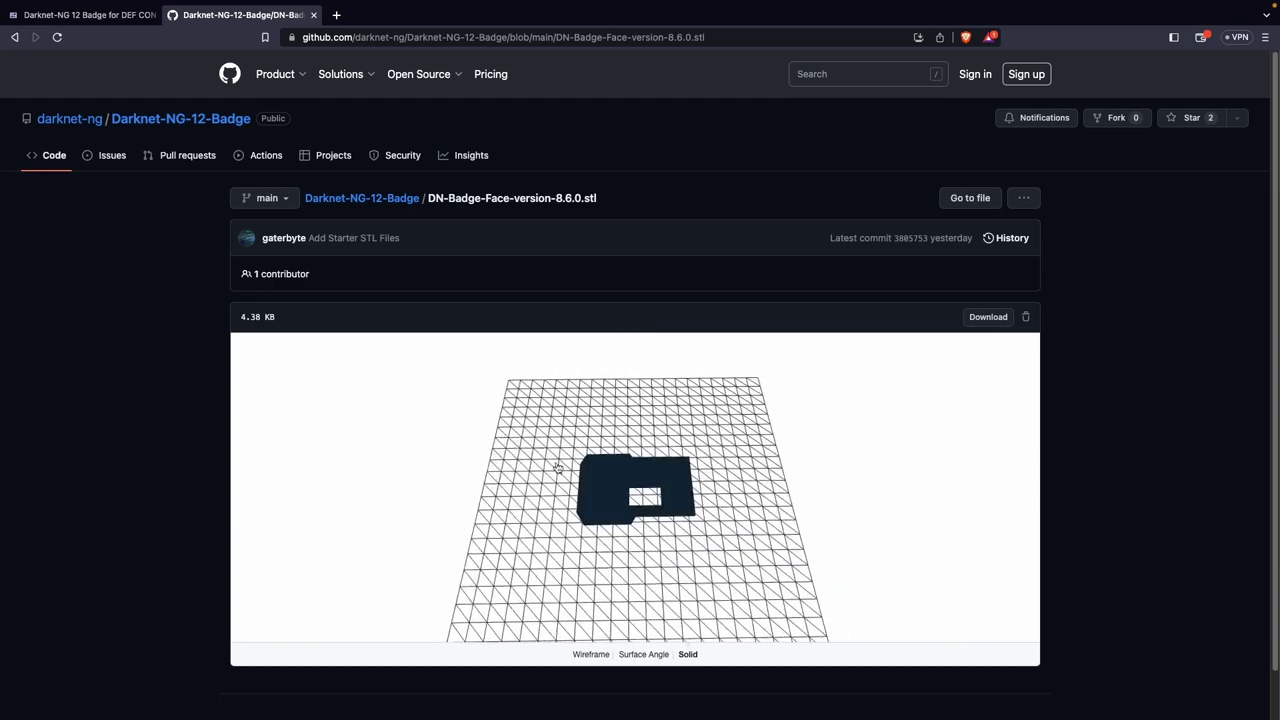
left_click(346, 199)
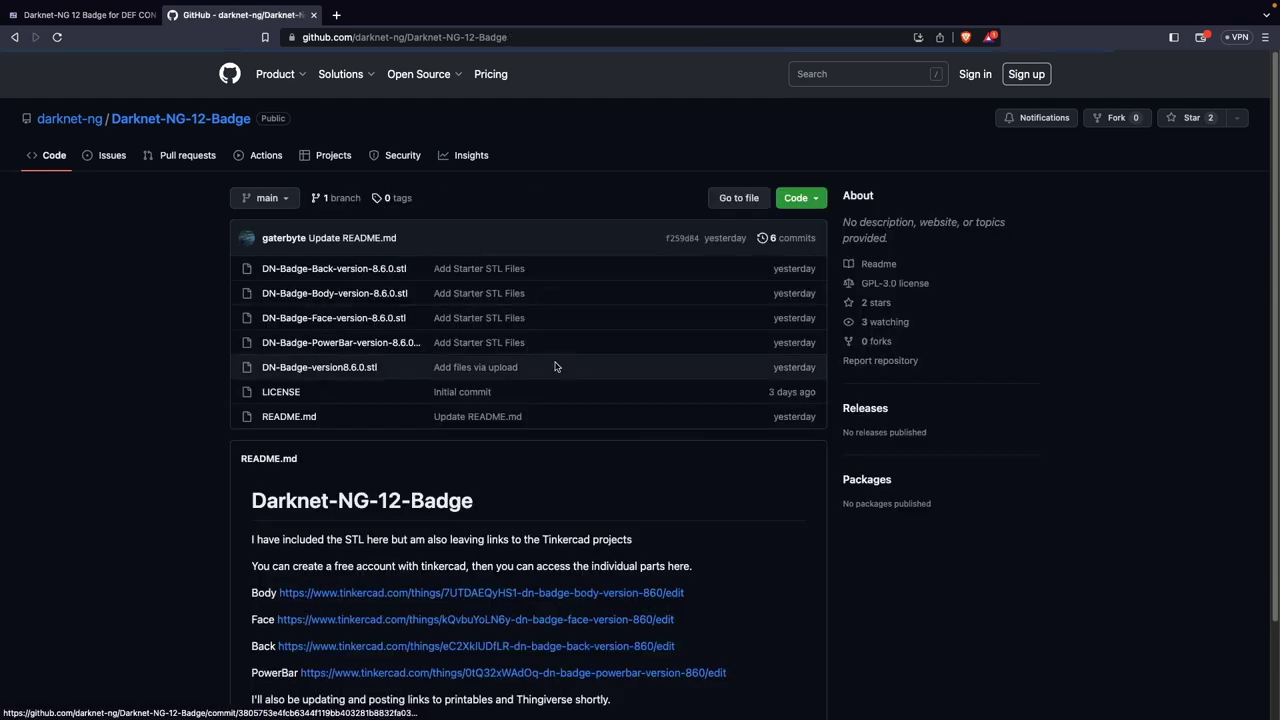
left_click(360, 344)
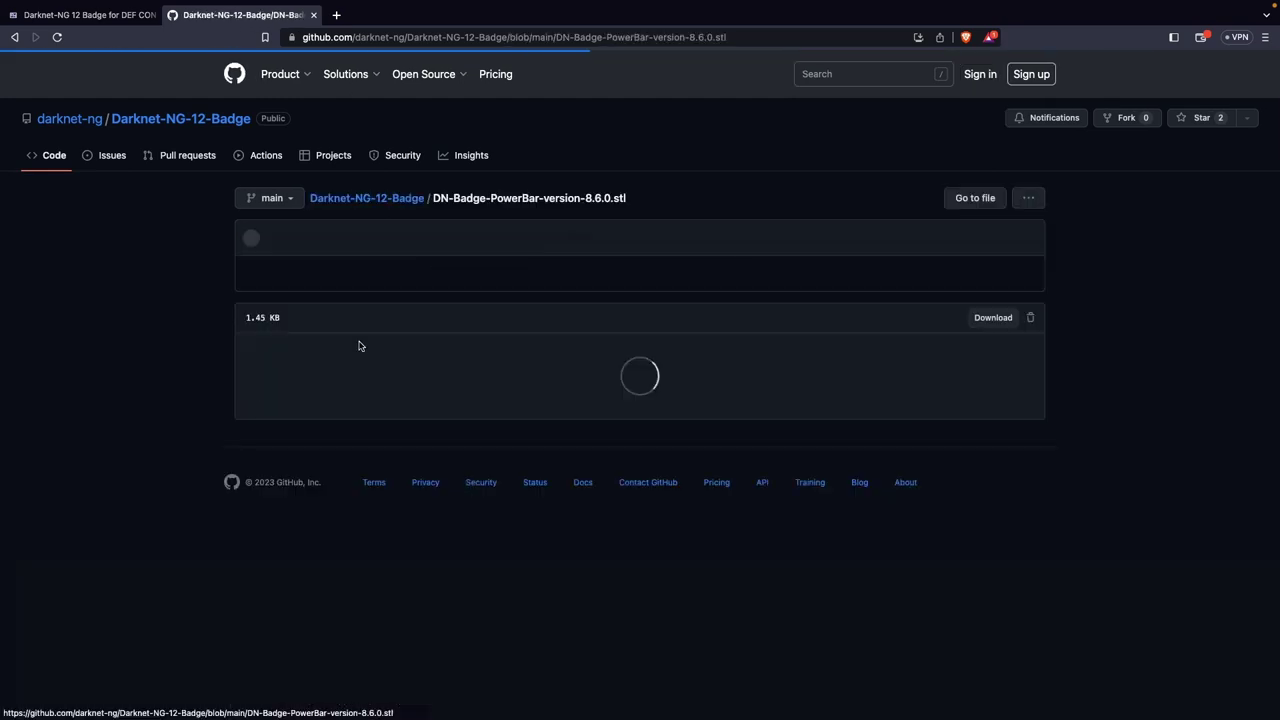
left_click_drag(709, 414, 800, 429)
left_click(368, 199)
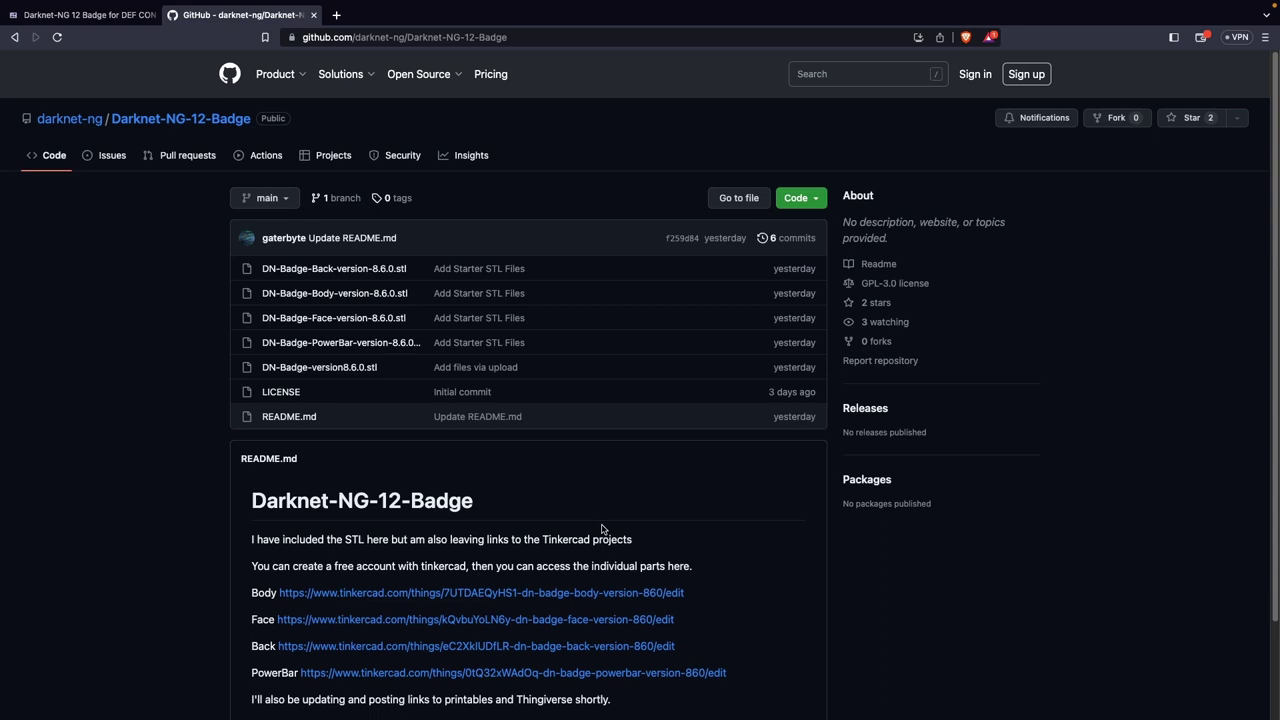
Open the Body design's Tinkercad page and sign in with a personal Google account.
left_click(446, 593)
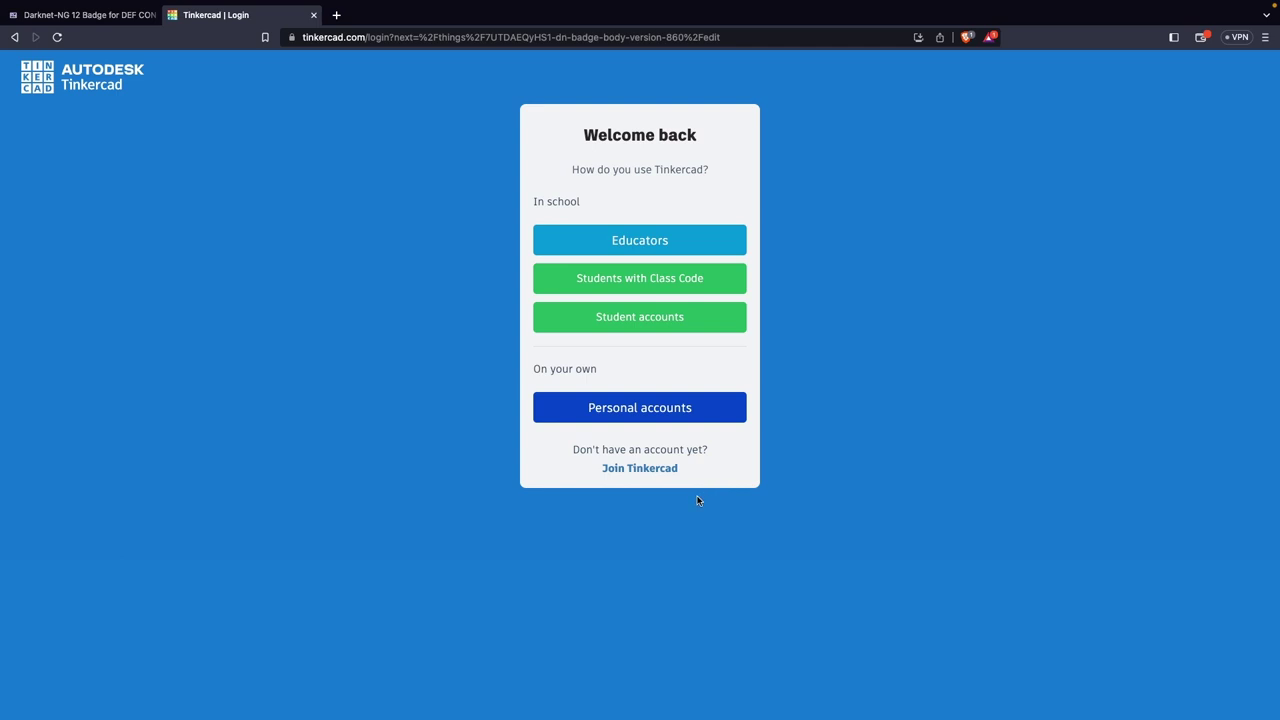
left_click(679, 407)
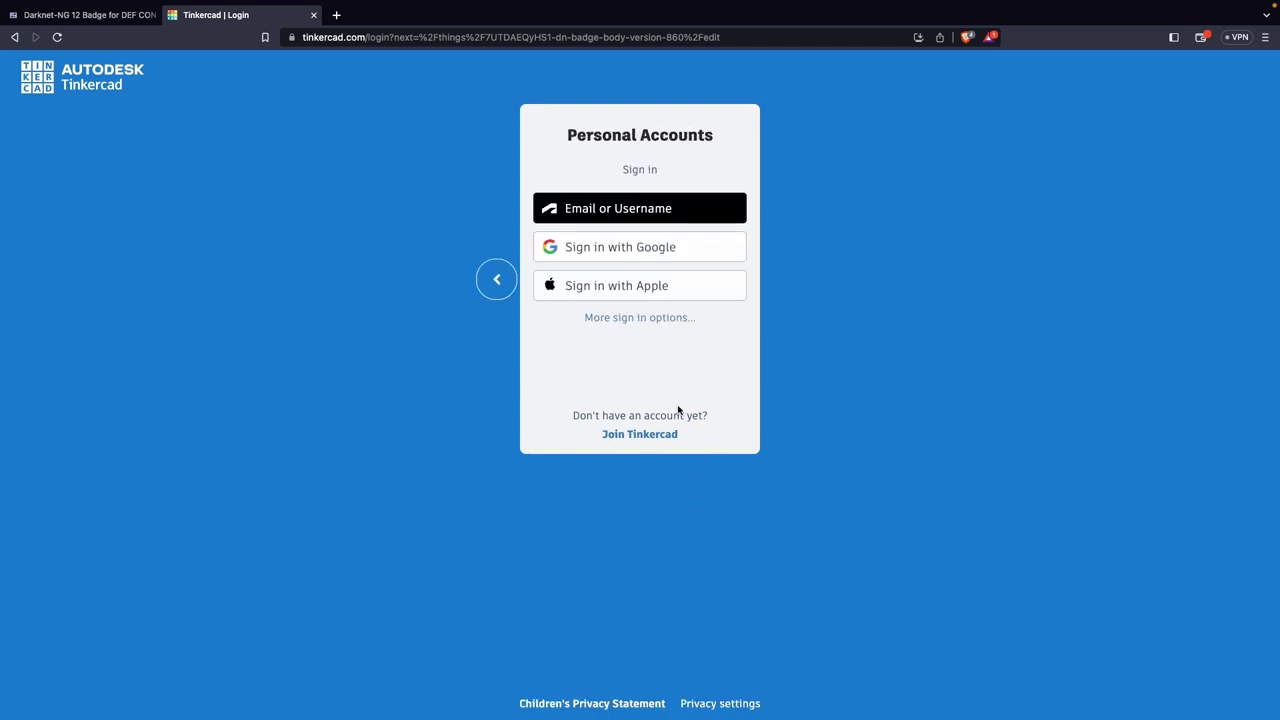
left_click(659, 258)
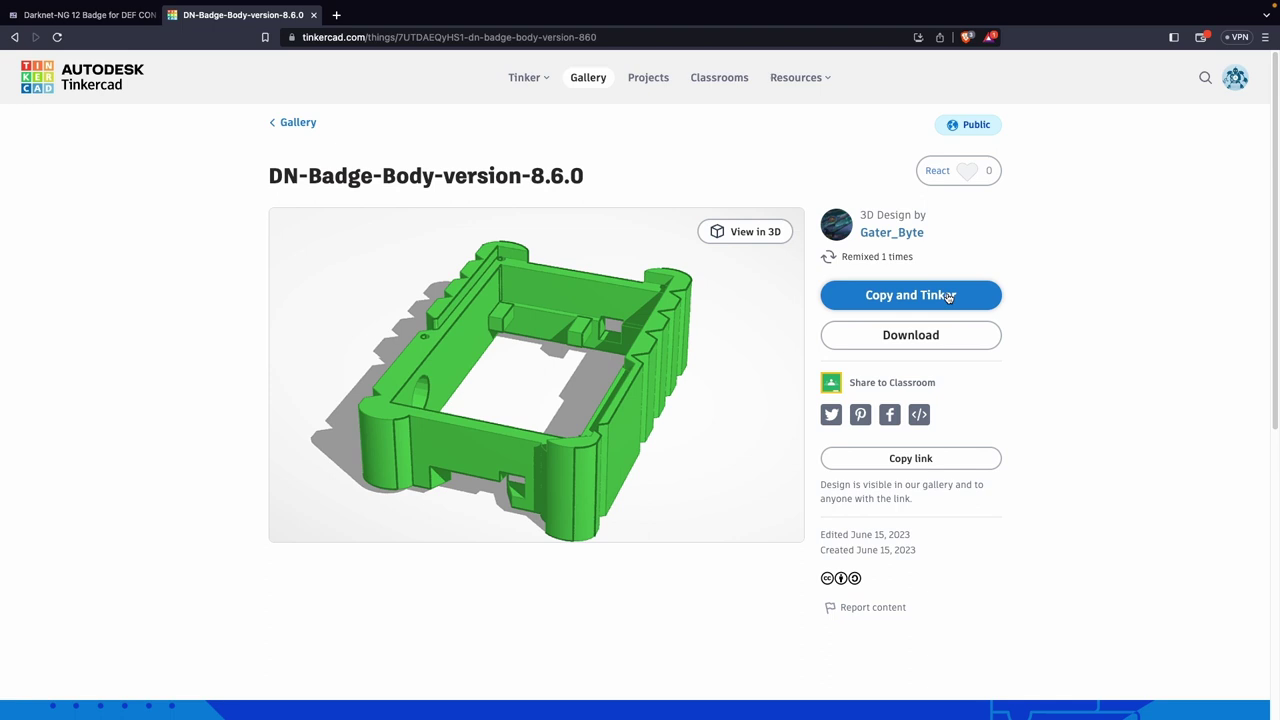
Make an editable copy of the Body design and nudge the badge body slightly left.
left_click(949, 298)
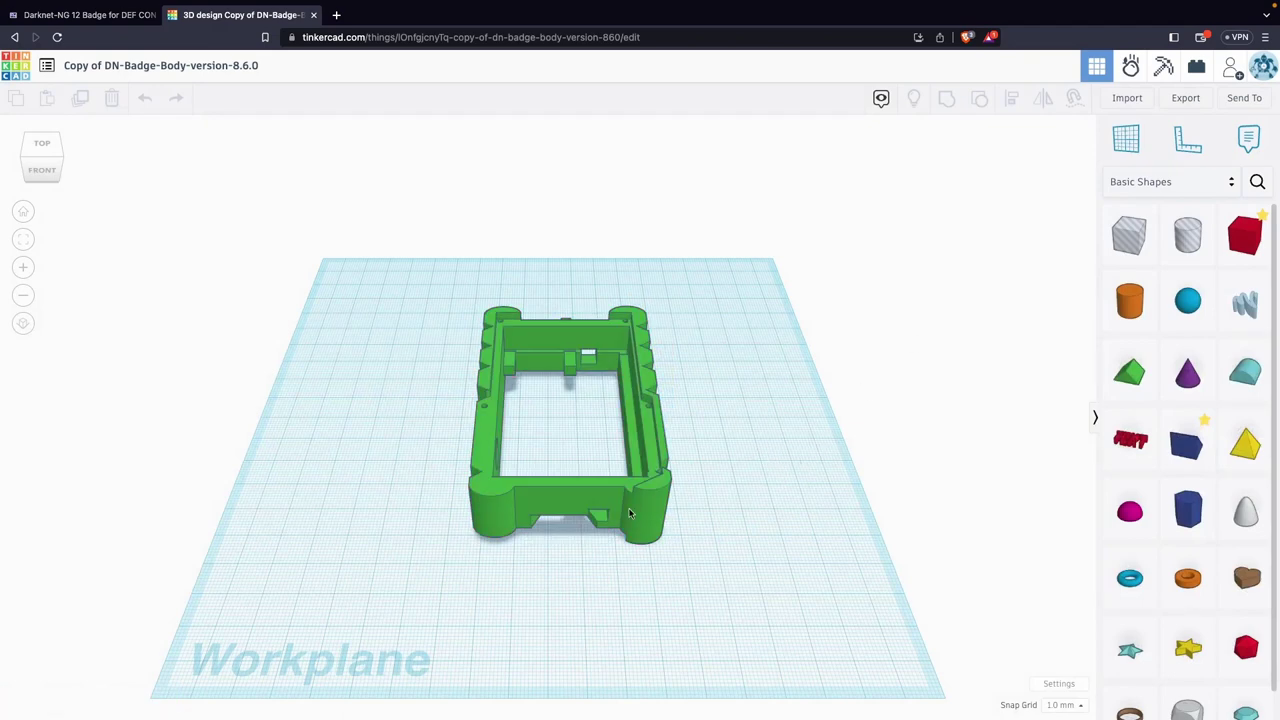
left_click_drag(629, 513, 654, 540)
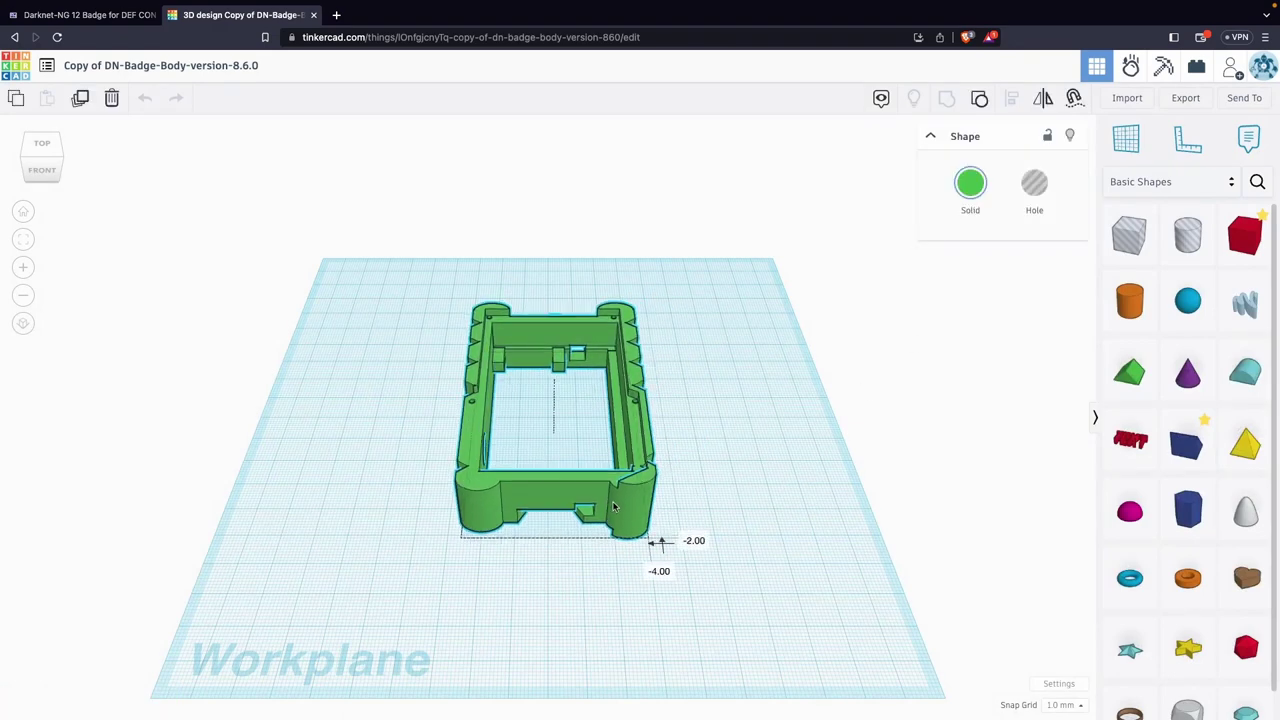
left_click(690, 498)
right_click_drag(731, 480, 735, 449)
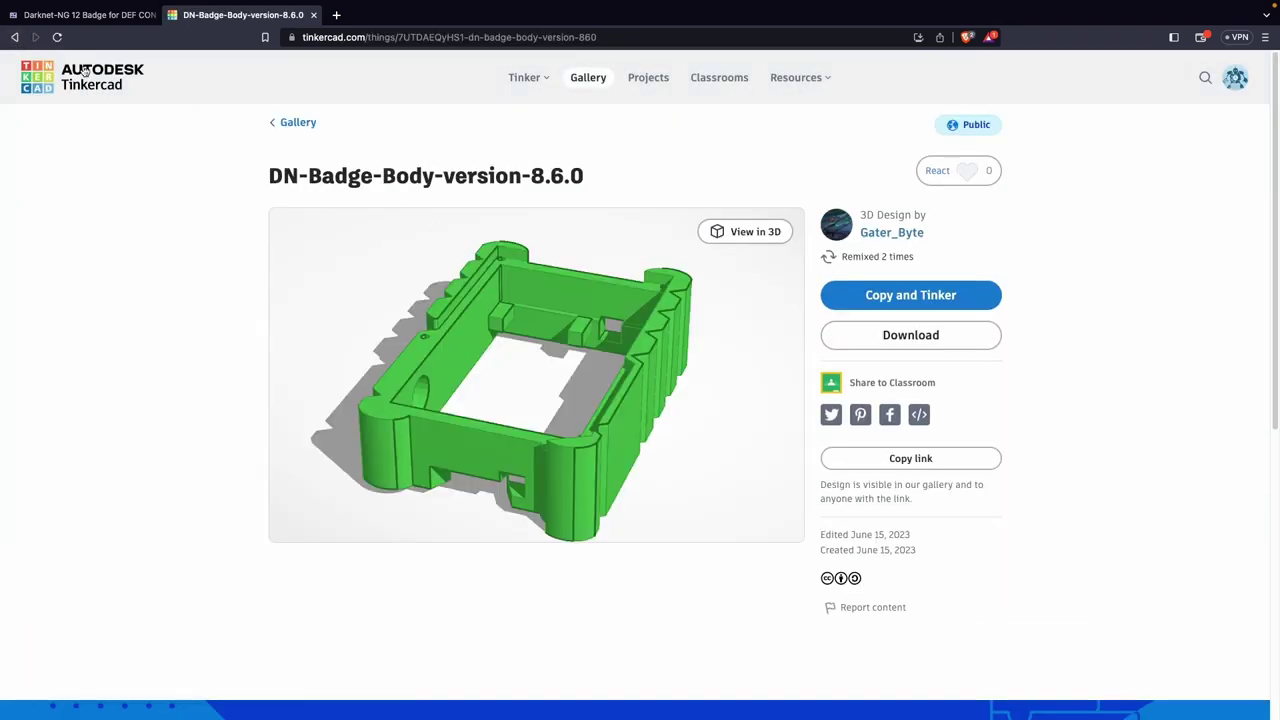
From the repository, Copy and Tinker the DN-Badge-Face-version-8.6.0 design and orbit around the red face.
left_click(18, 38)
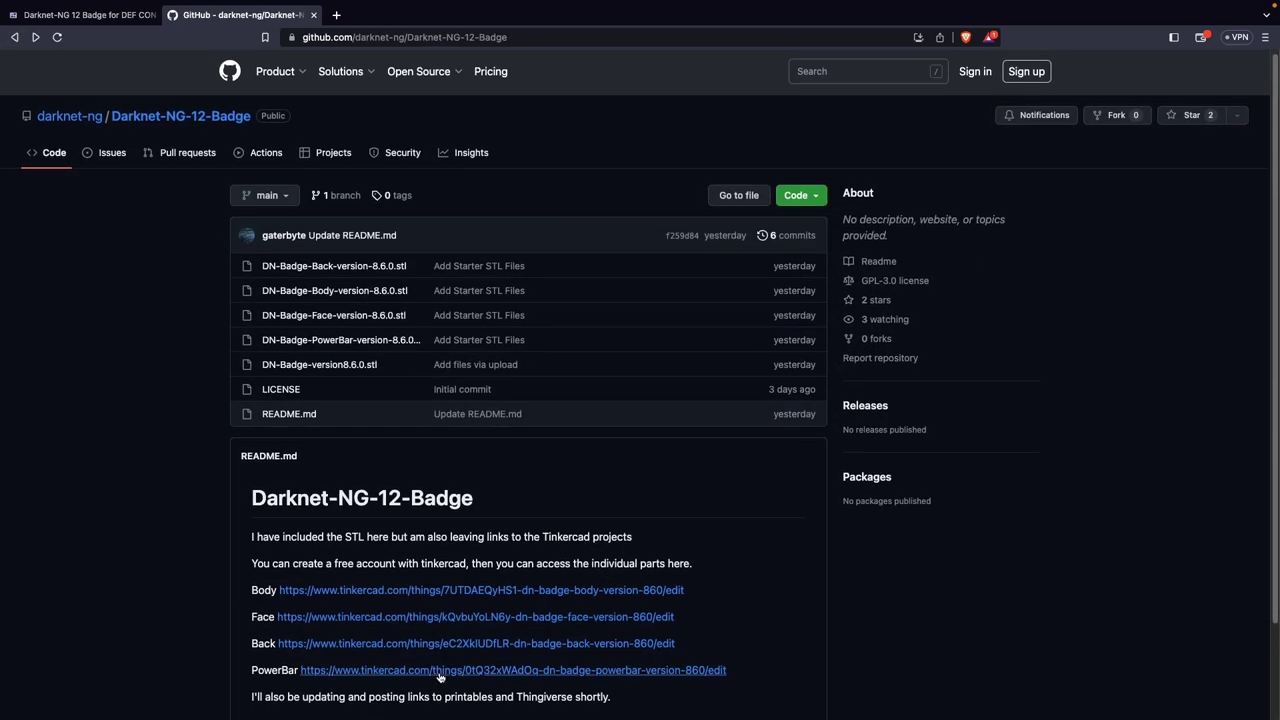
left_click(457, 617)
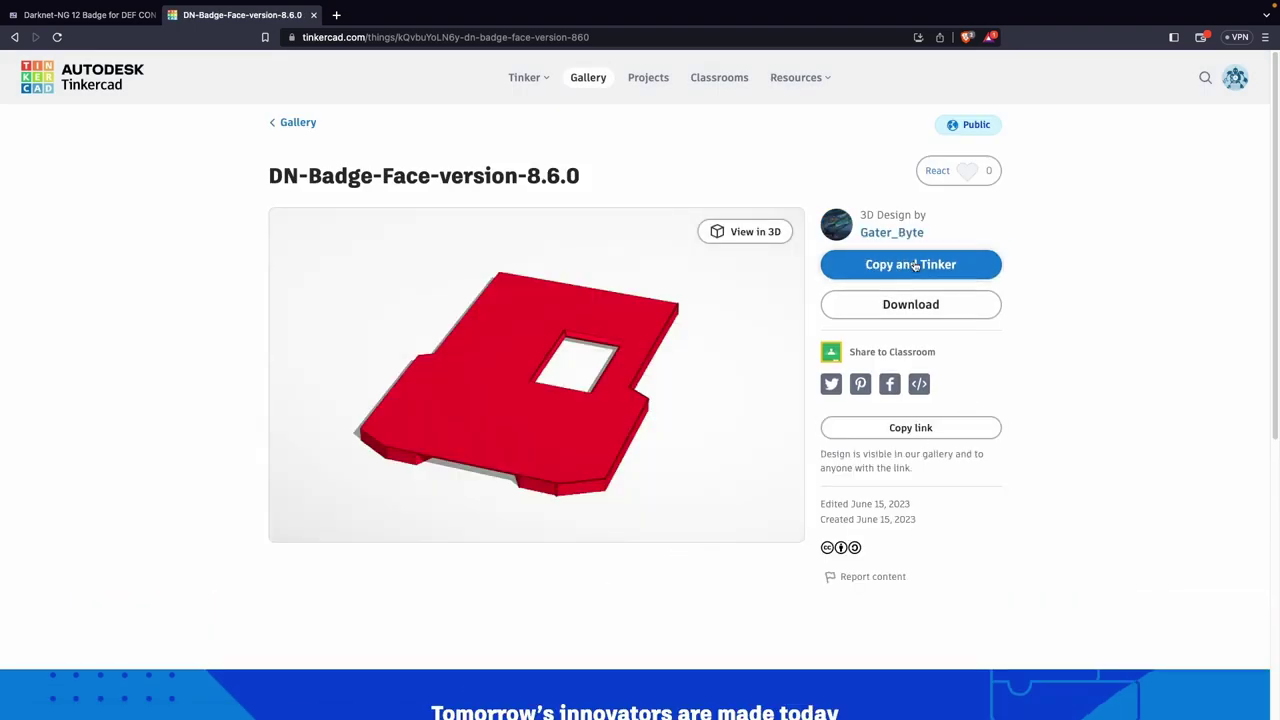
left_click(916, 266)
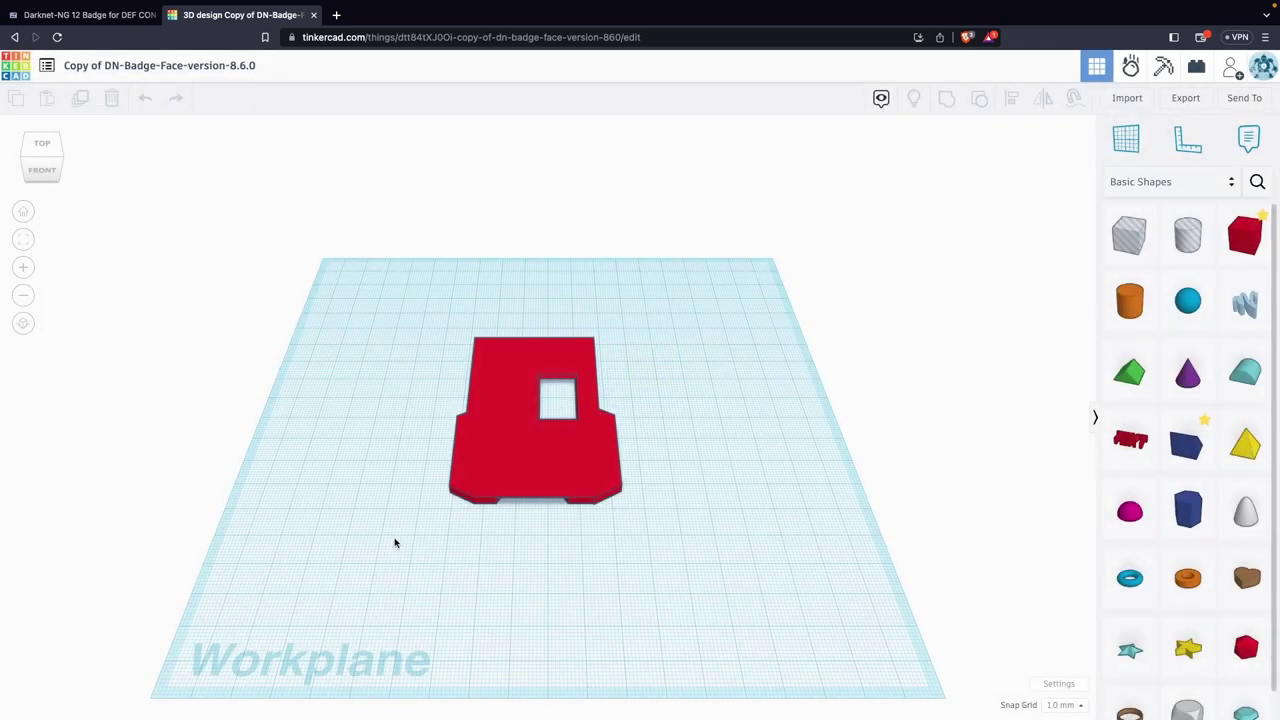
right_click_drag(410, 553, 841, 526)
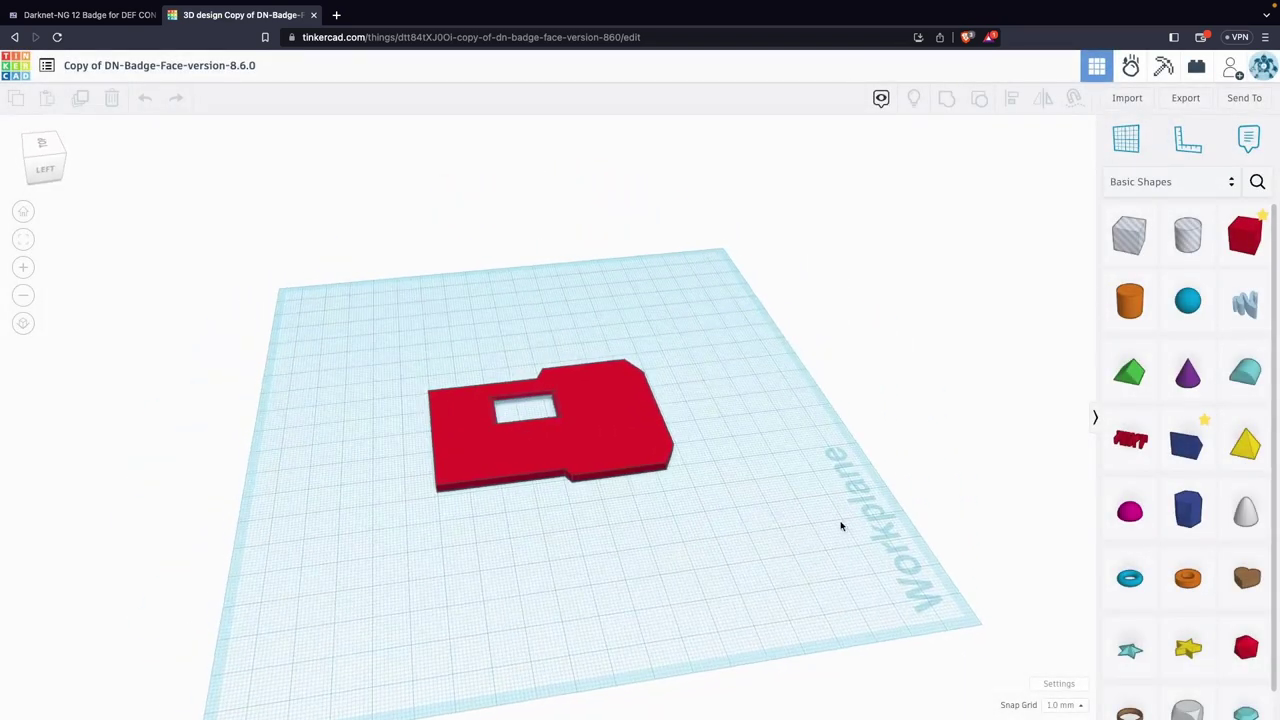
Add a text shape beside the badge, rotate it -90°, and switch its font to Multilanguage.
left_click(1141, 443)
left_click(737, 460)
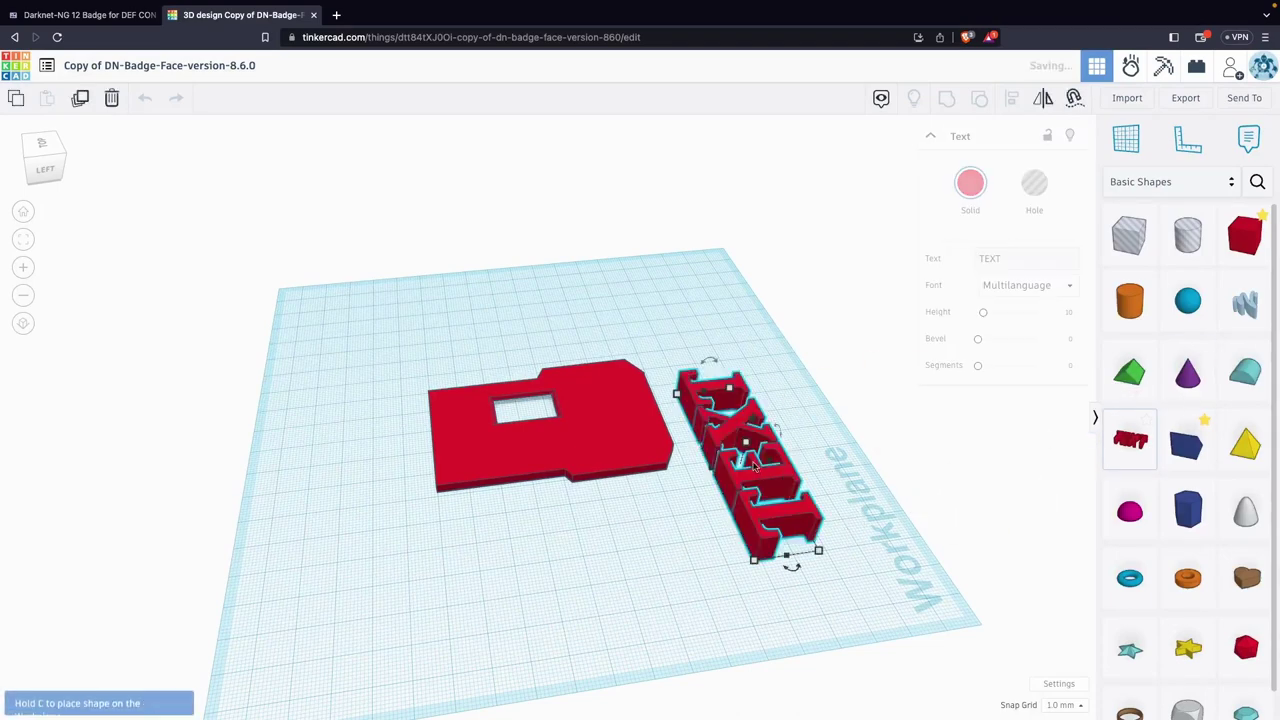
left_click_drag(799, 568, 619, 484)
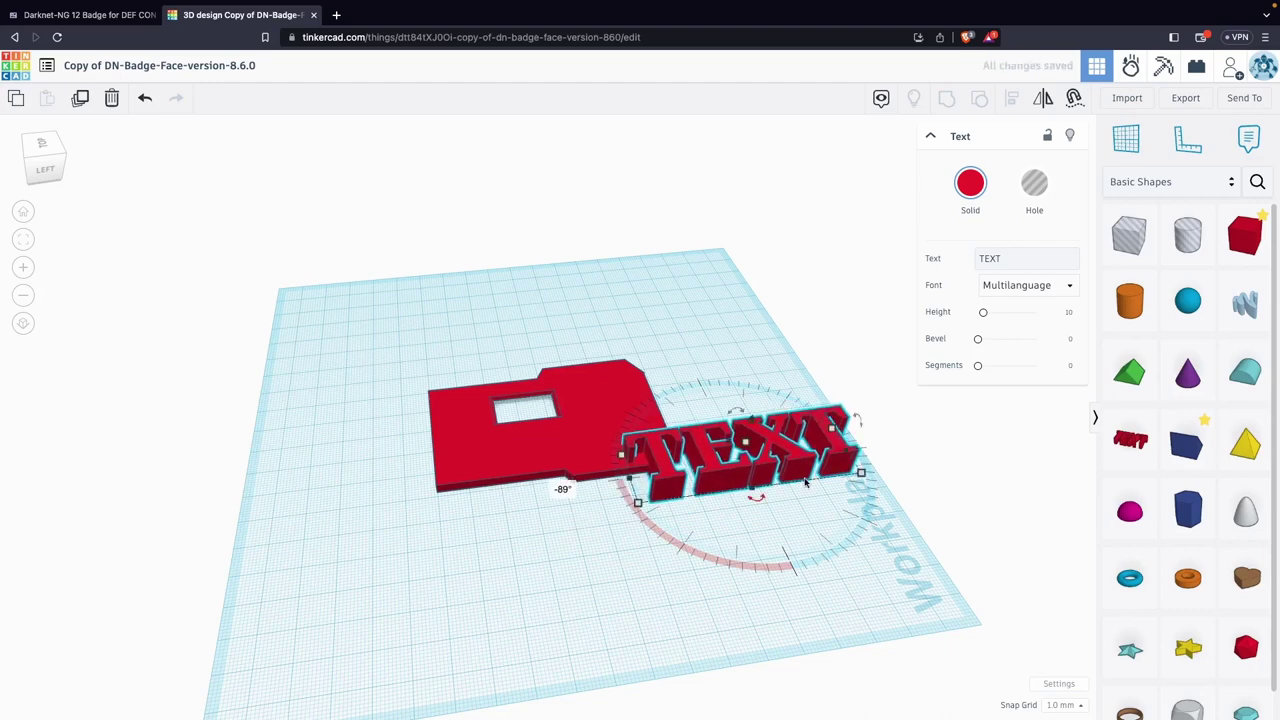
left_click_drag(754, 488, 622, 560)
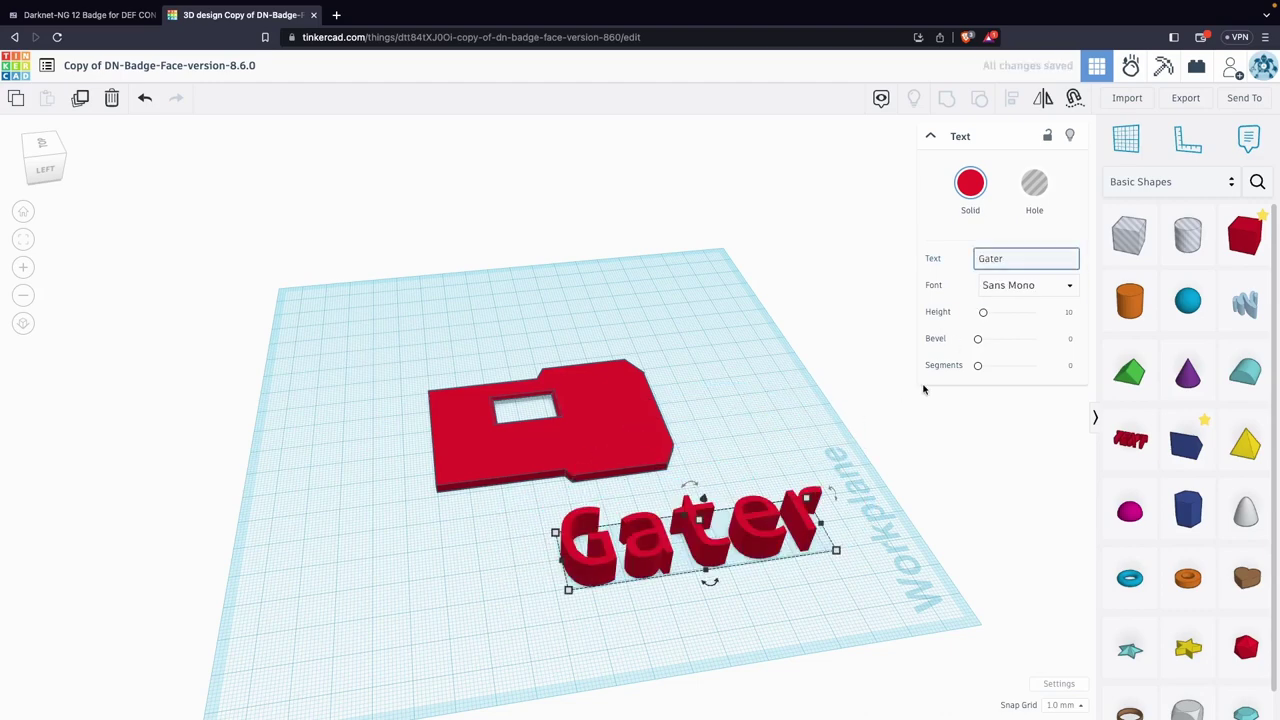
left_click(1040, 287)
left_click(1044, 312)
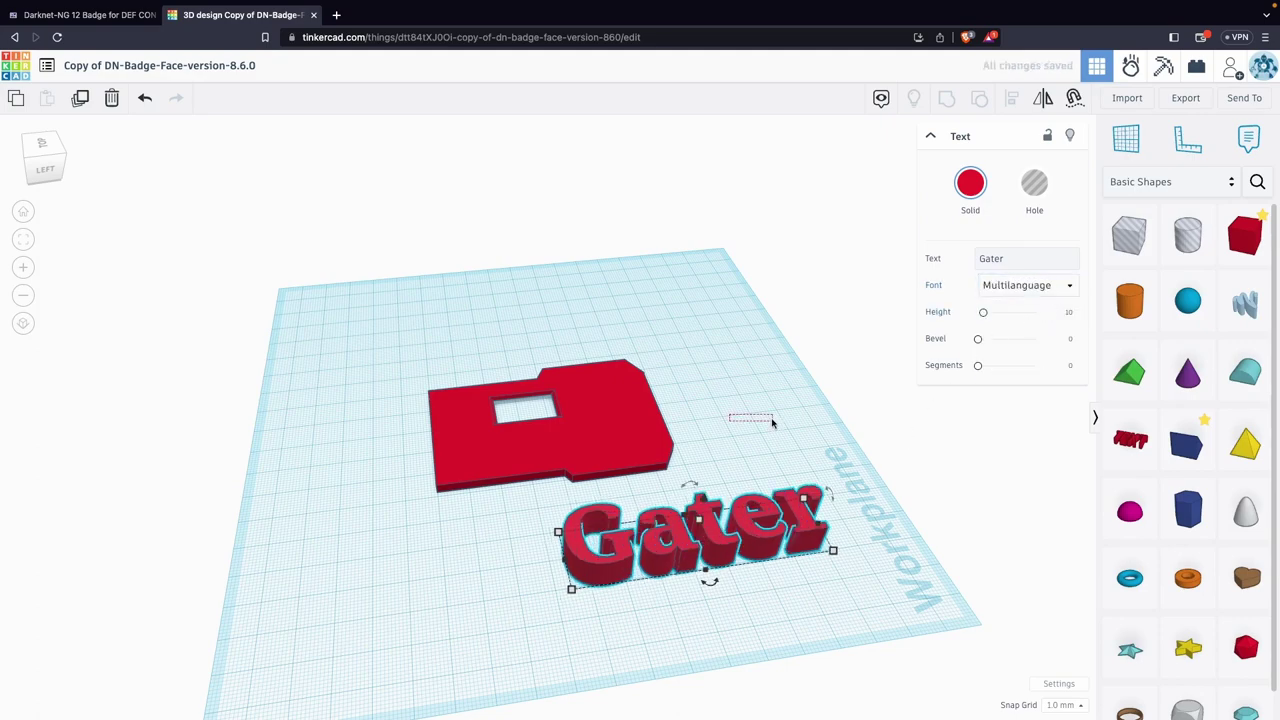
Move the Gater text onto the badge face and narrow it to 71 mm wide.
left_click_drag(772, 422, 774, 426)
right_click_drag(774, 426, 743, 423)
left_click_drag(700, 480, 678, 511)
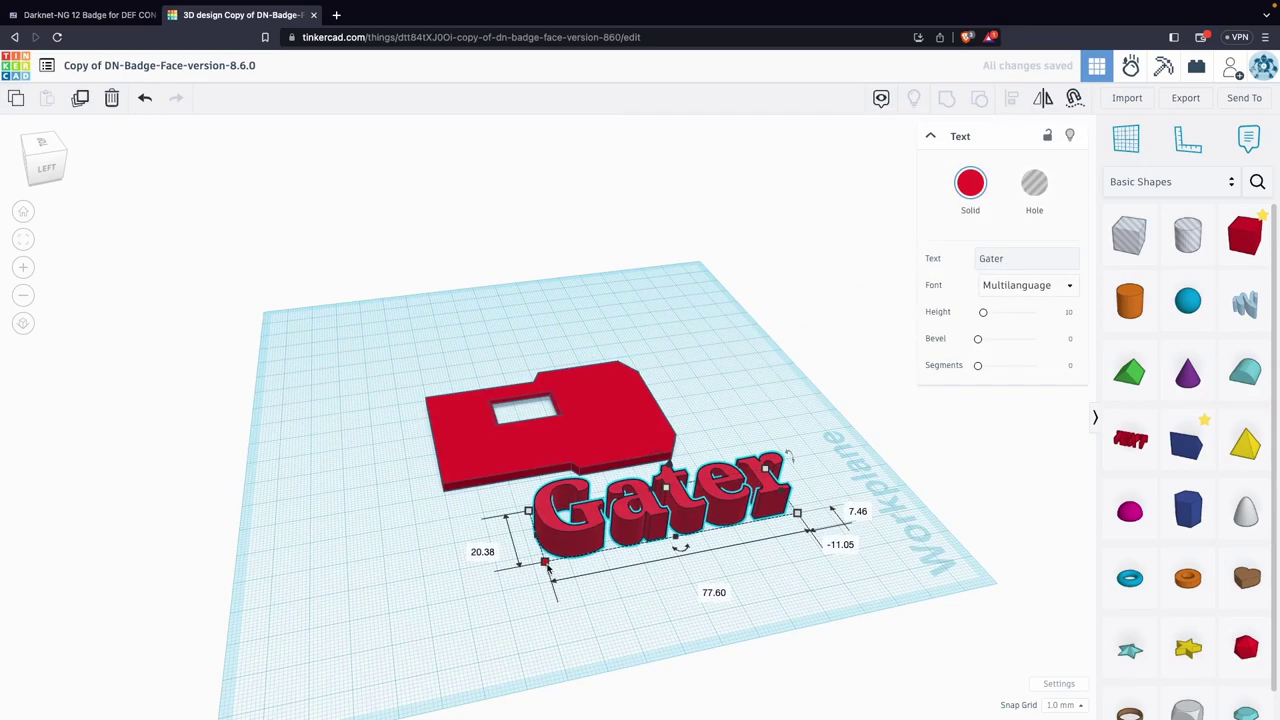
left_click_drag(547, 565, 570, 563)
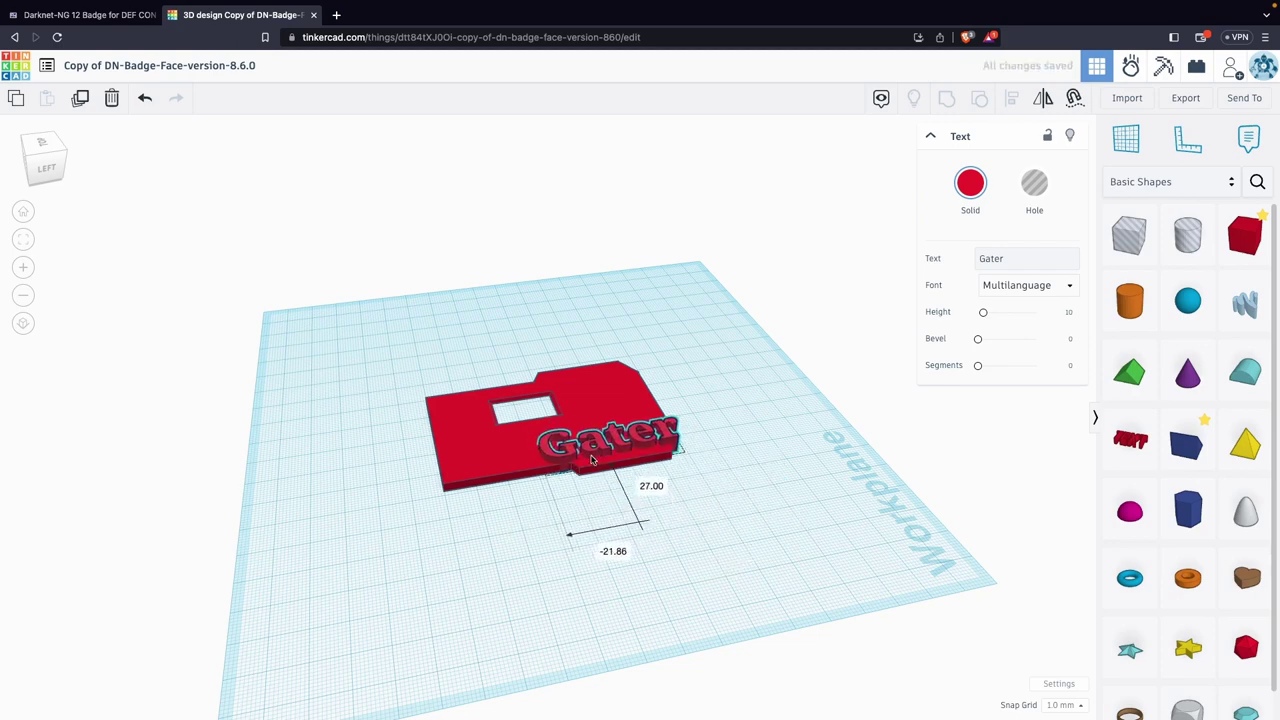
Slide the text left across the badge and change its wording to GATER.
left_click(700, 403)
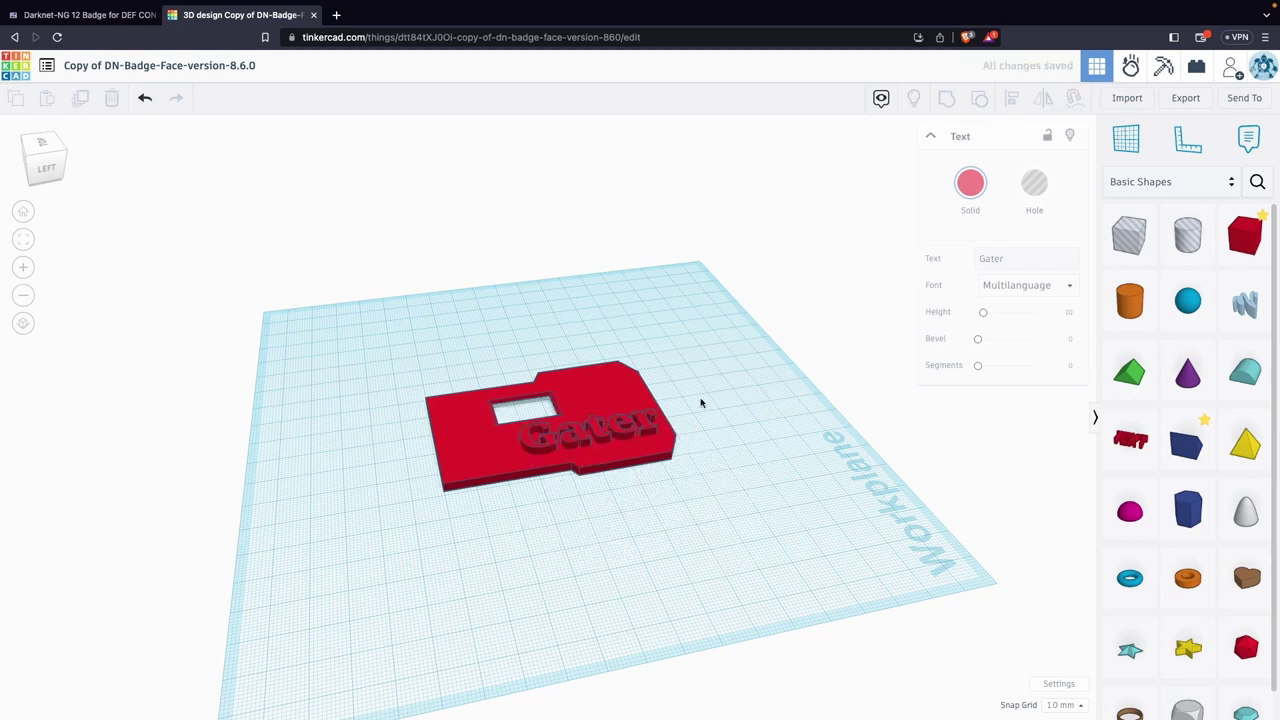
scroll(695, 408, "down", 2)
scroll(691, 412, "up", 4)
right_click_drag(691, 412, 593, 474)
left_click_drag(577, 474, 491, 485)
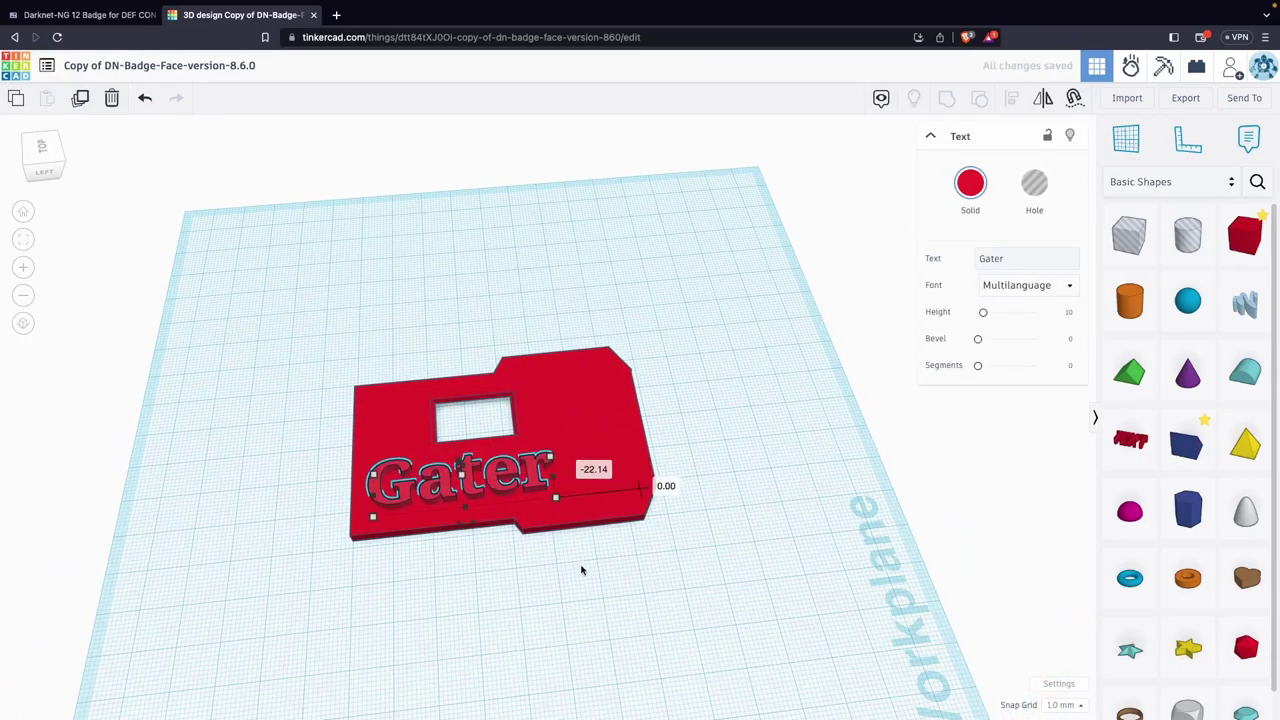
right_click_drag(583, 571, 557, 543)
left_click(1031, 262)
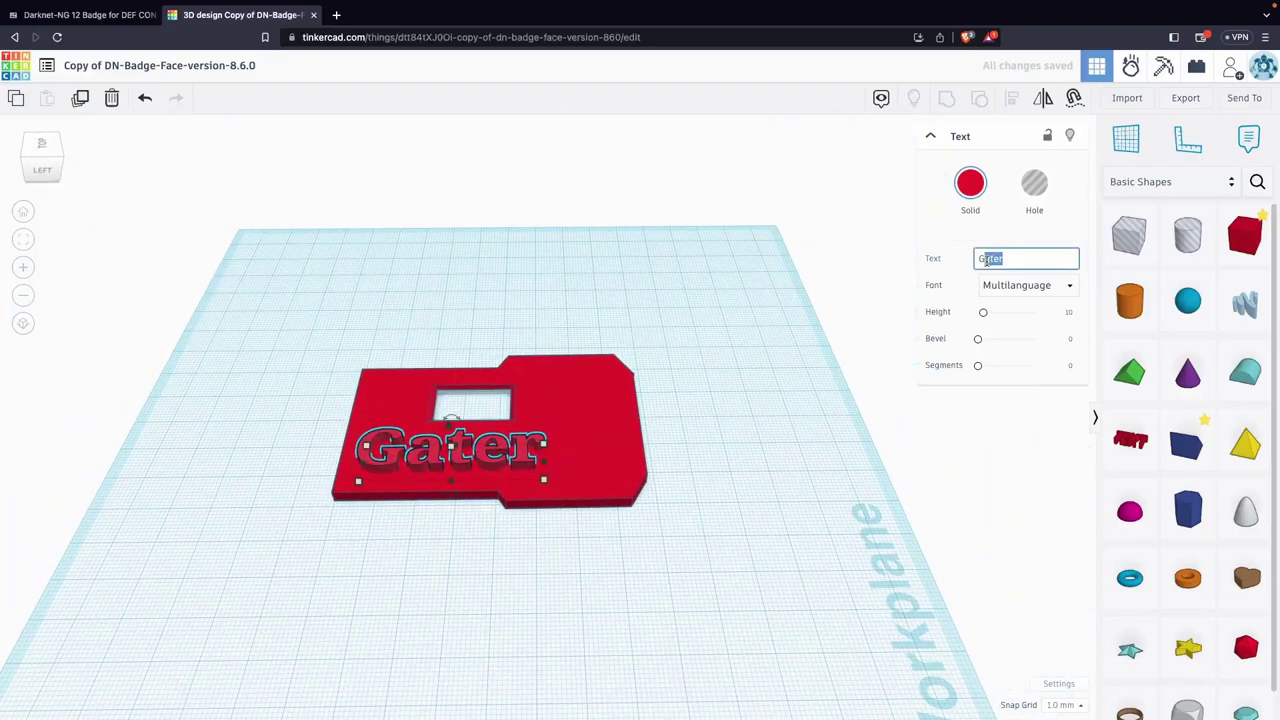
type("GATER")
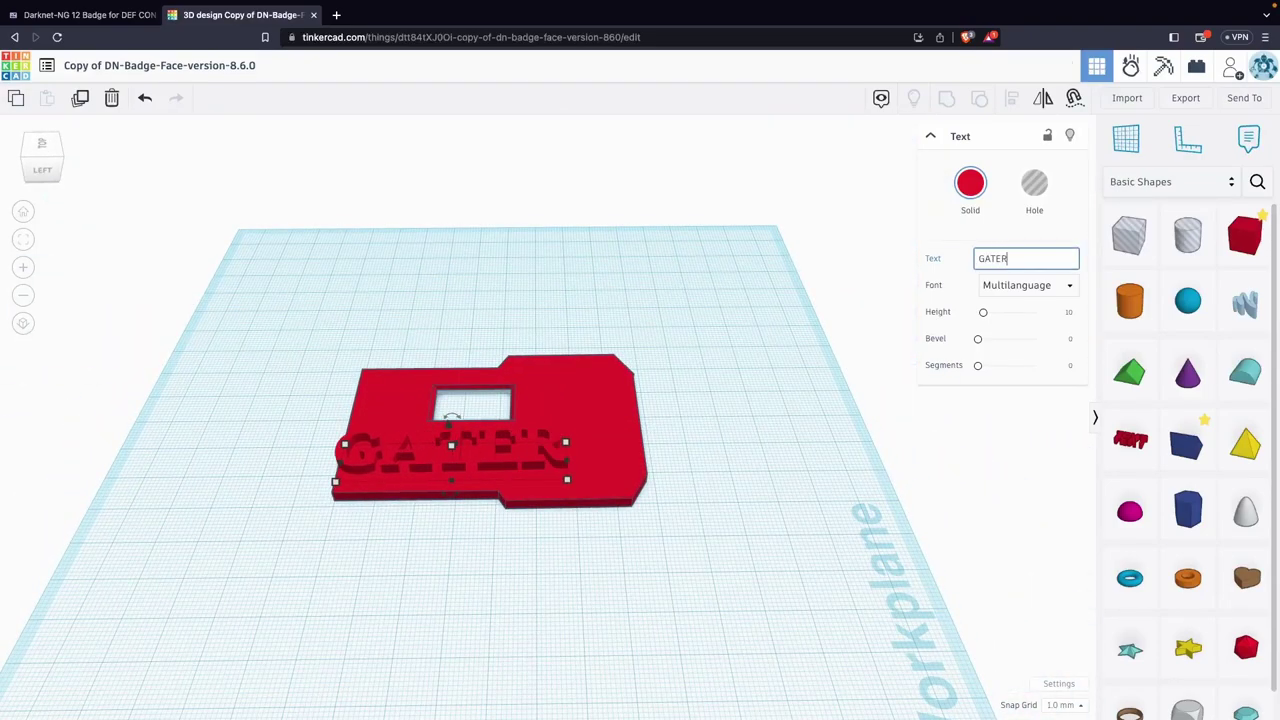
Colour the GATER text black and nudge it slightly right on the badge.
left_click(752, 511)
right_click_drag(709, 517, 760, 551)
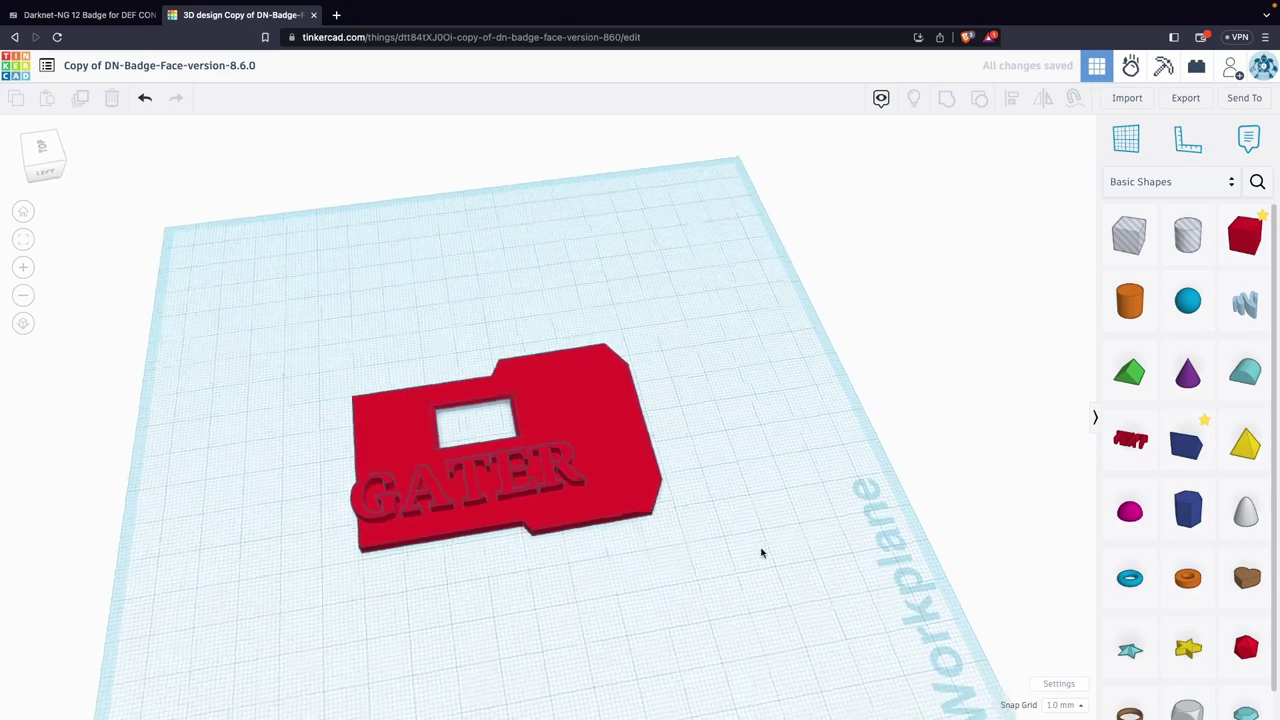
left_click(513, 482)
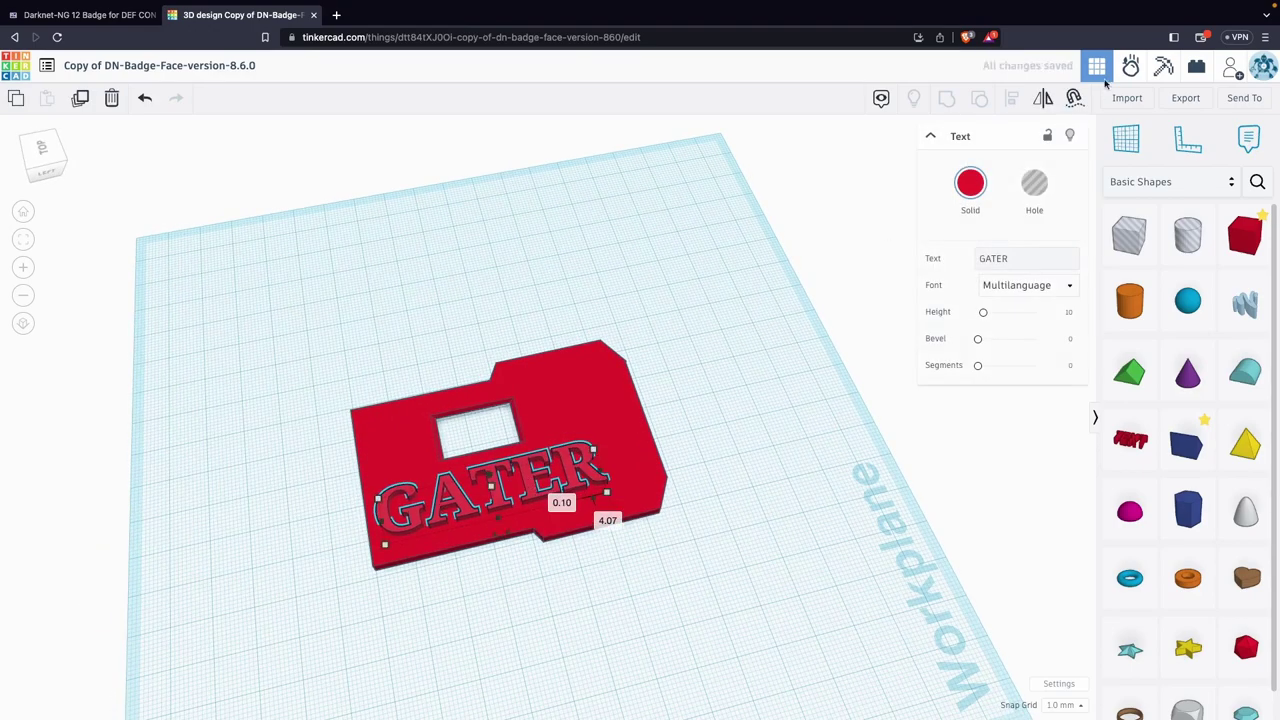
left_click(983, 188)
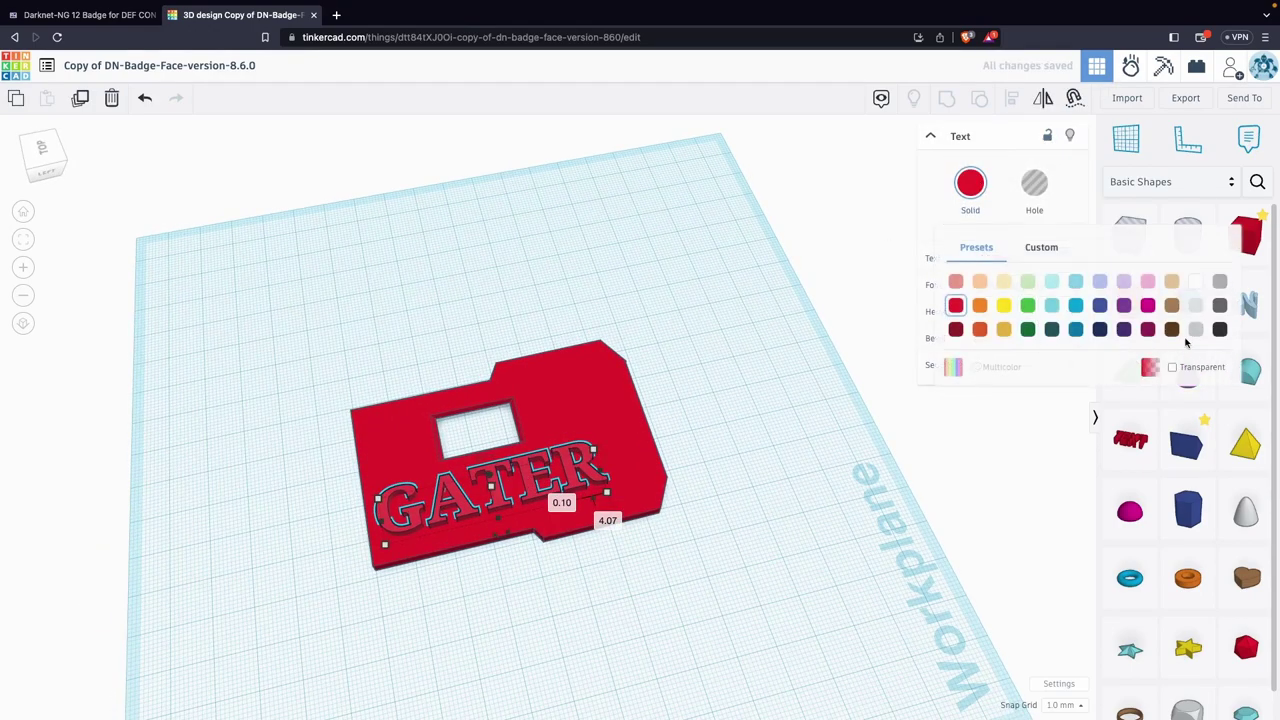
left_click(1219, 329)
right_click_drag(762, 422, 680, 462)
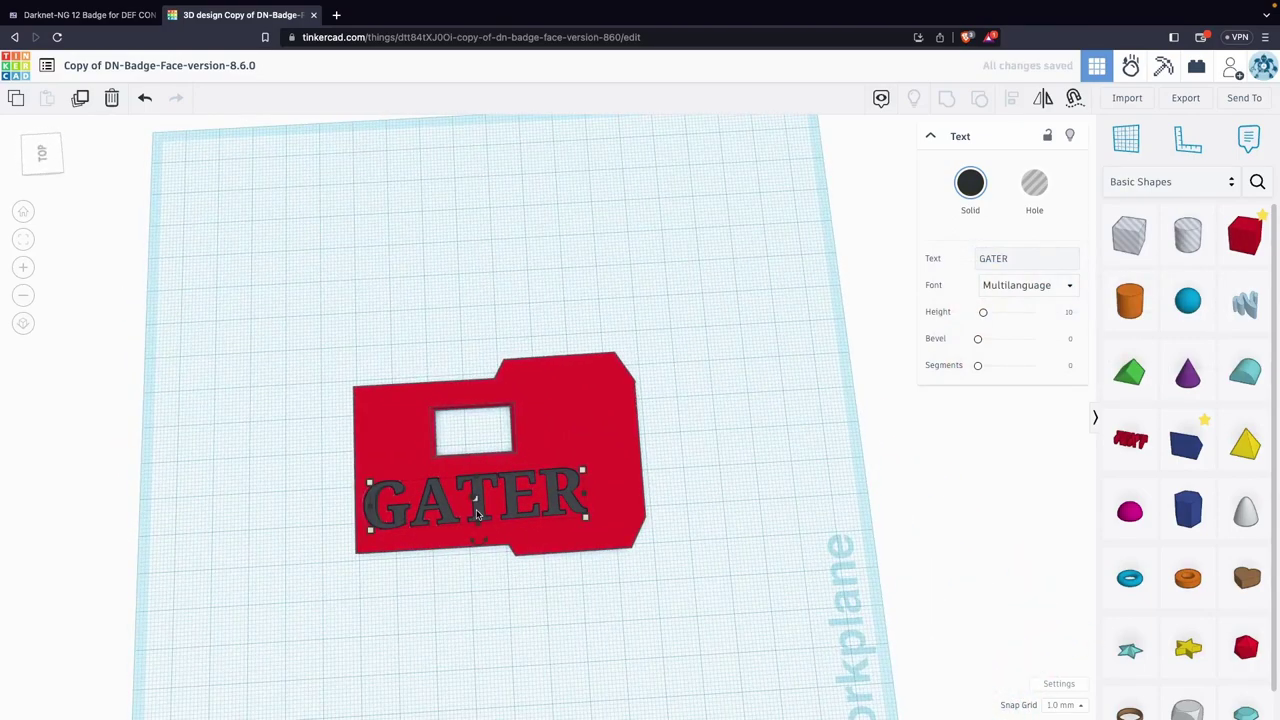
left_click_drag(477, 514, 485, 513)
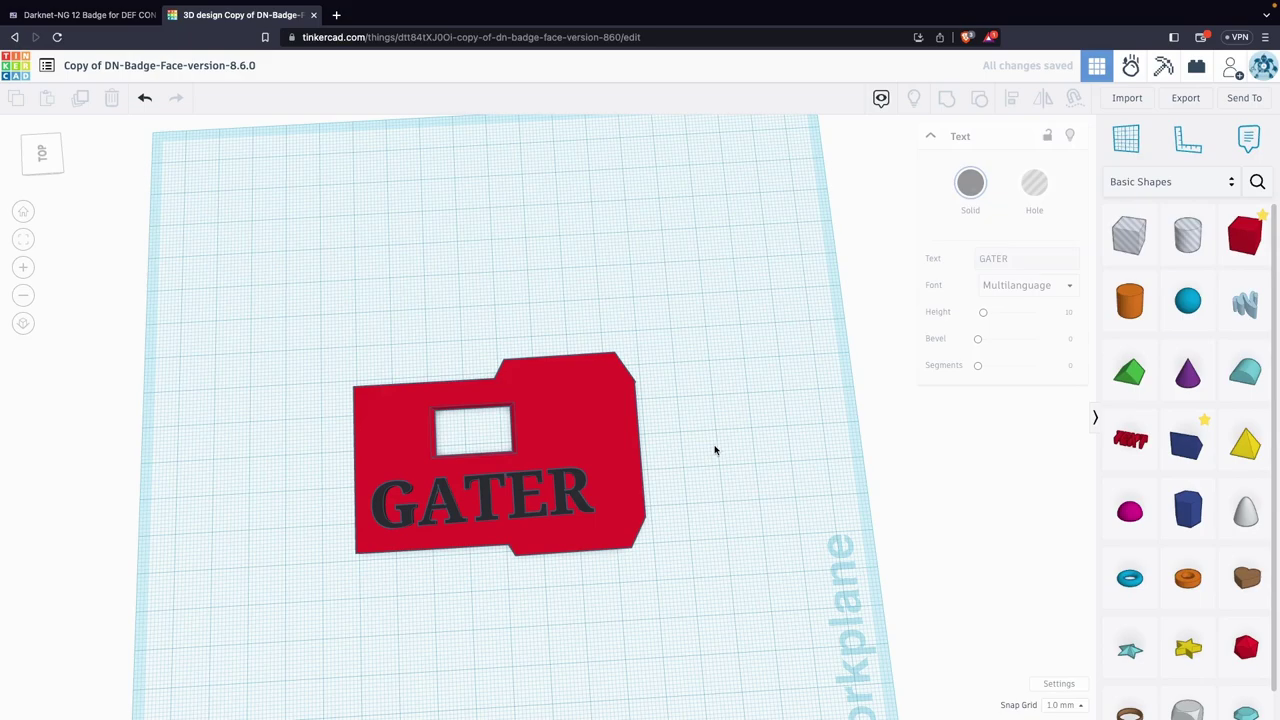
Lower the GATER text to an elevation of 4.00 on the badge face, checking from low side views.
left_click(729, 529)
right_click_drag(729, 529, 670, 405)
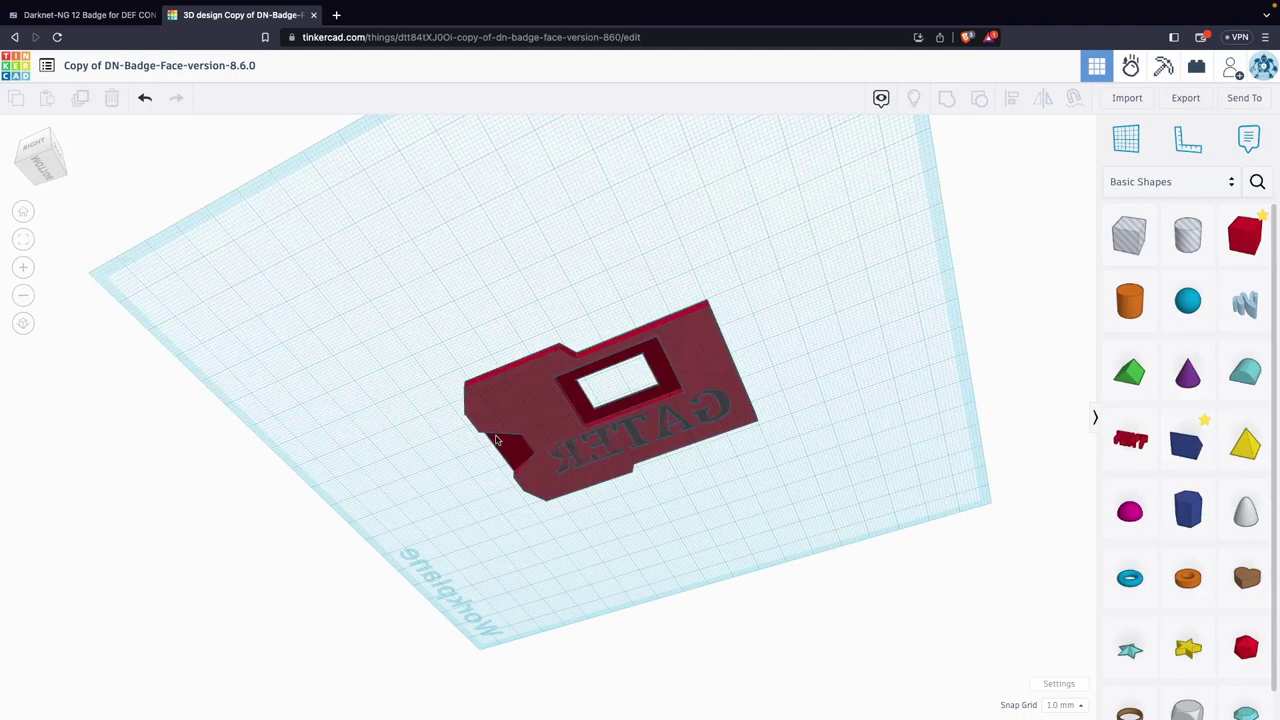
right_click_drag(731, 454, 631, 441)
left_click(630, 442)
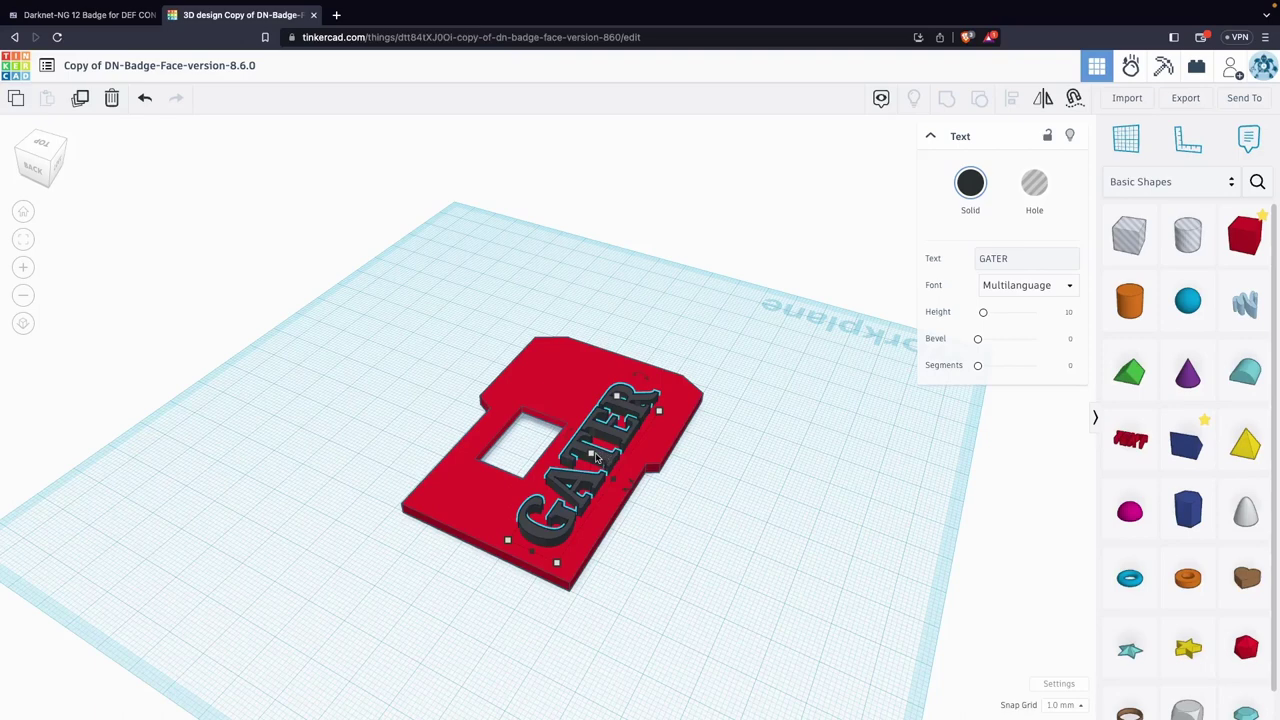
mouse_move(591, 459)
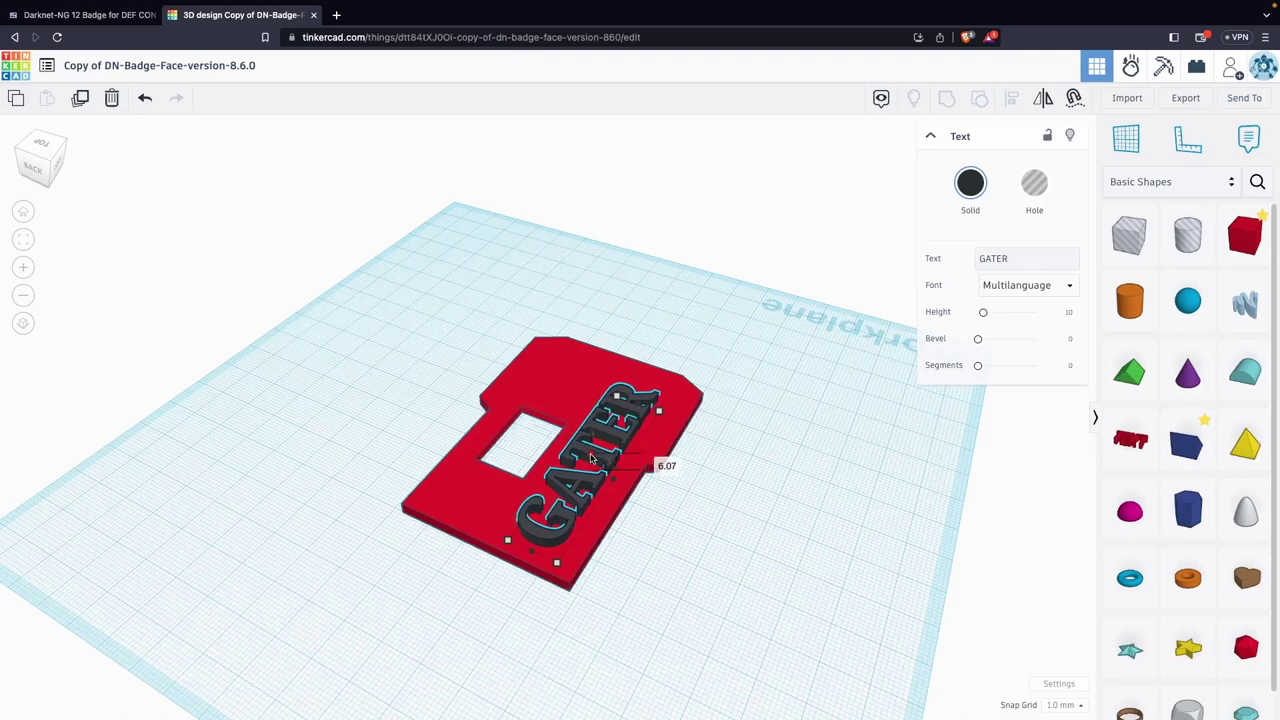
left_click_drag(591, 460, 591, 462)
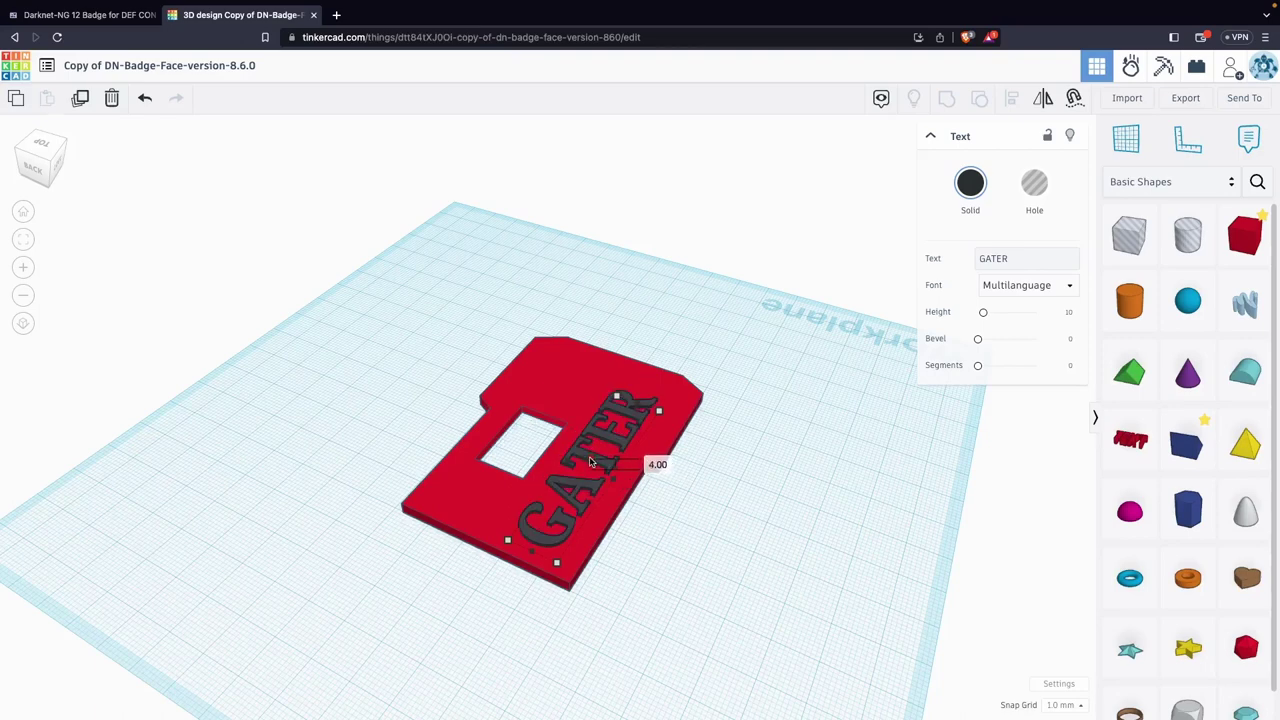
left_click(723, 523)
right_click_drag(723, 523, 729, 434)
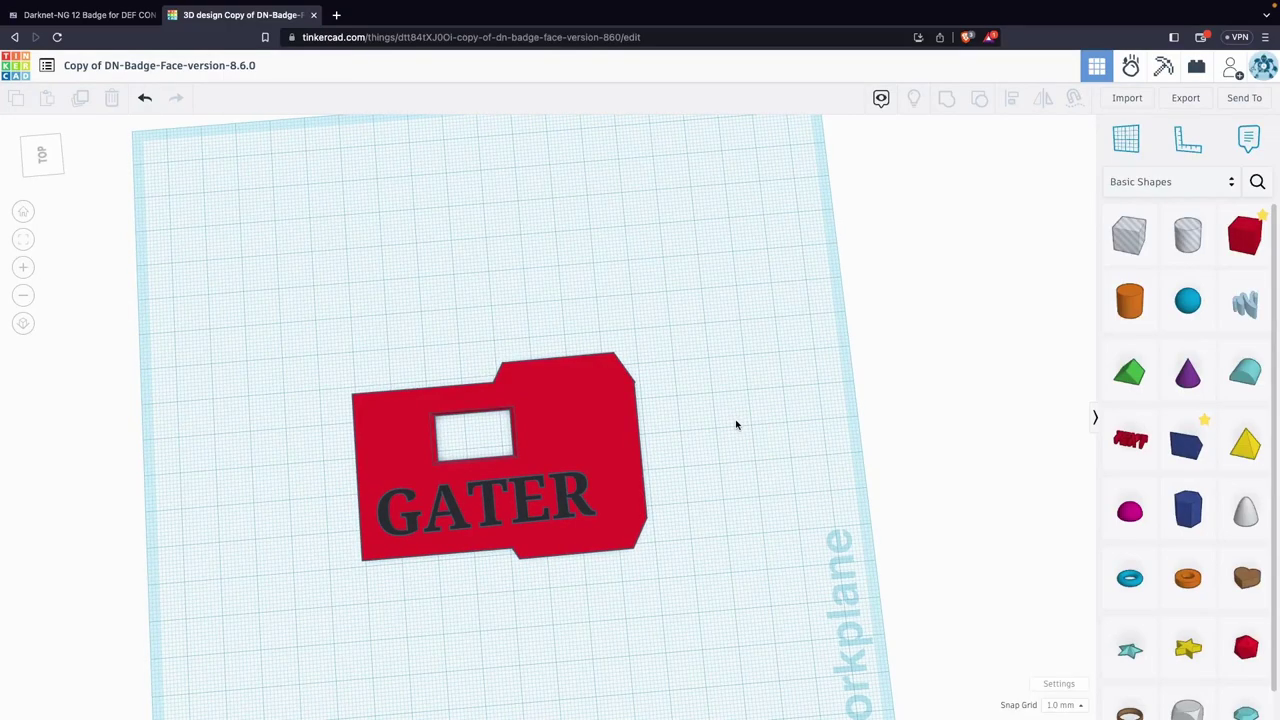
Export the design as STL and save it to Downloads as Gater-DN-Badge-Face-version-8.6.0.stl.
left_click(1196, 104)
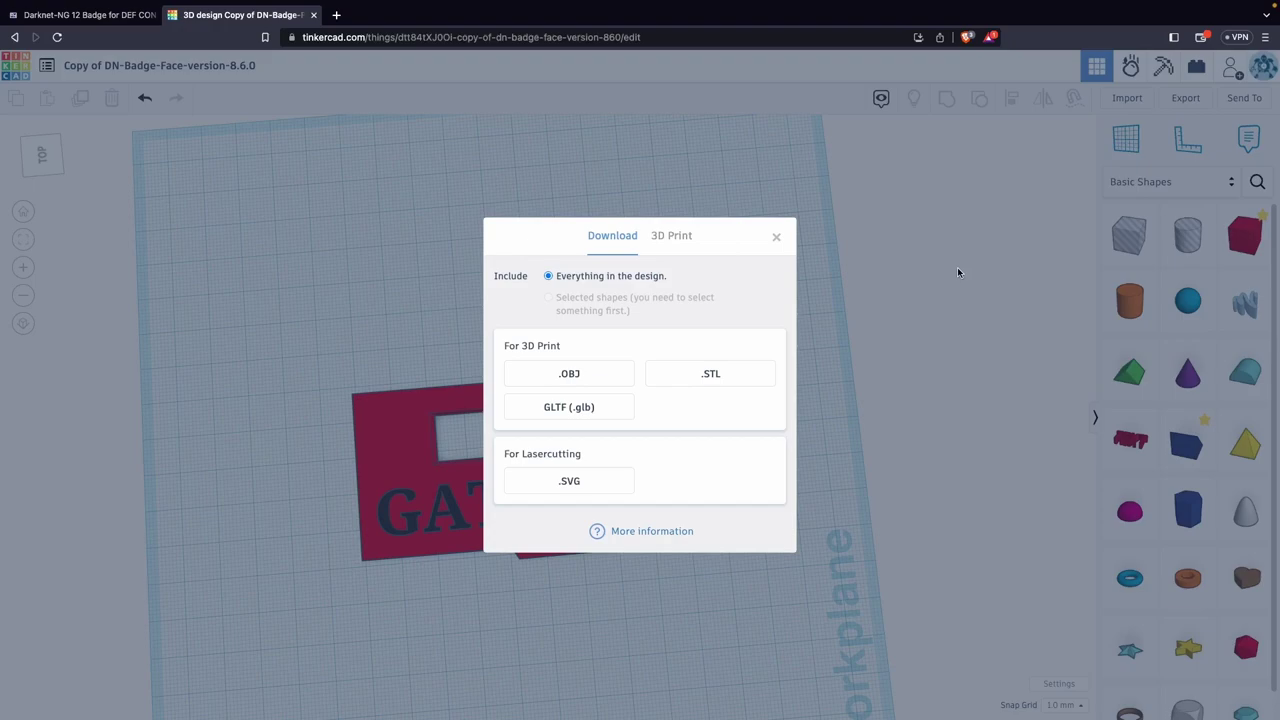
left_click(725, 385)
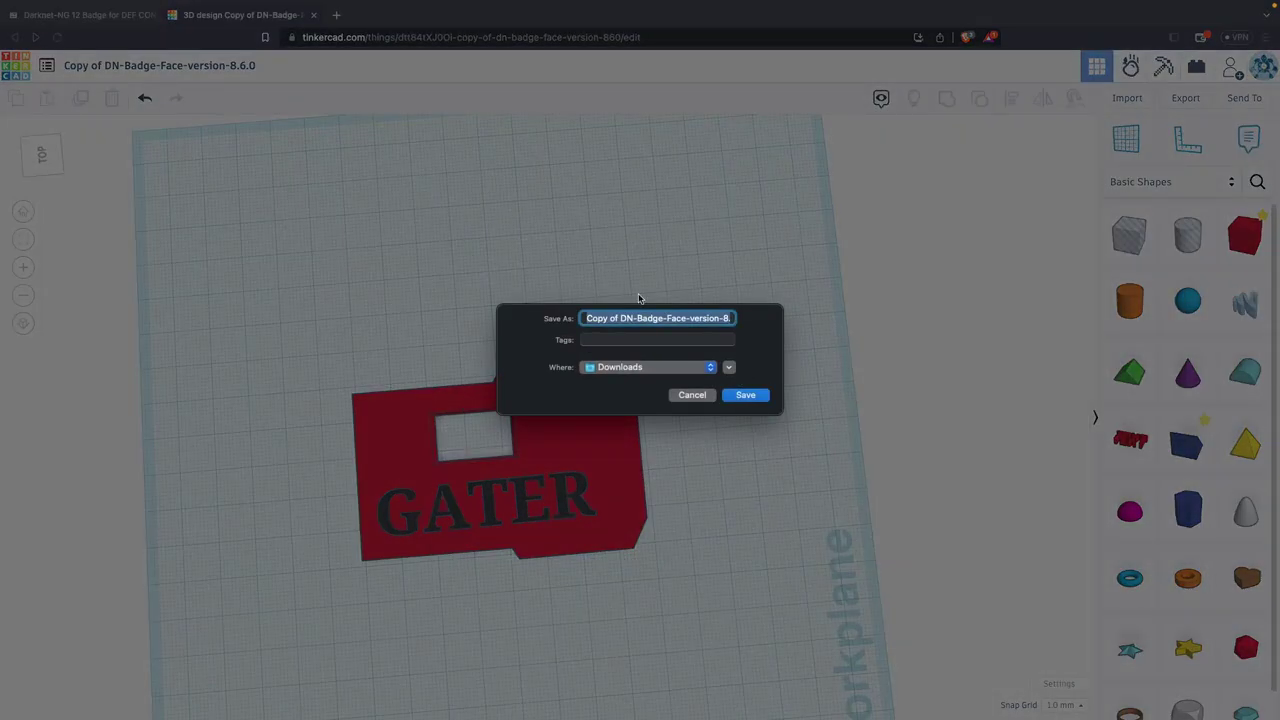
left_click(619, 318)
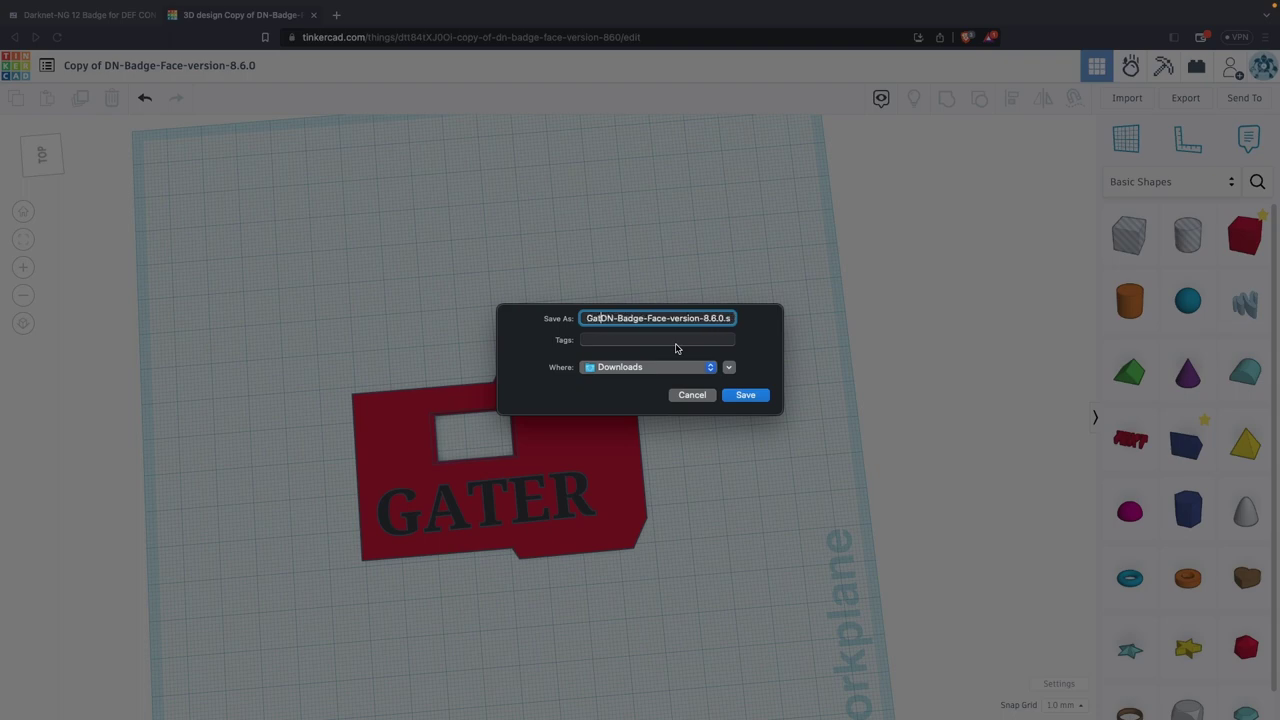
type("er-")
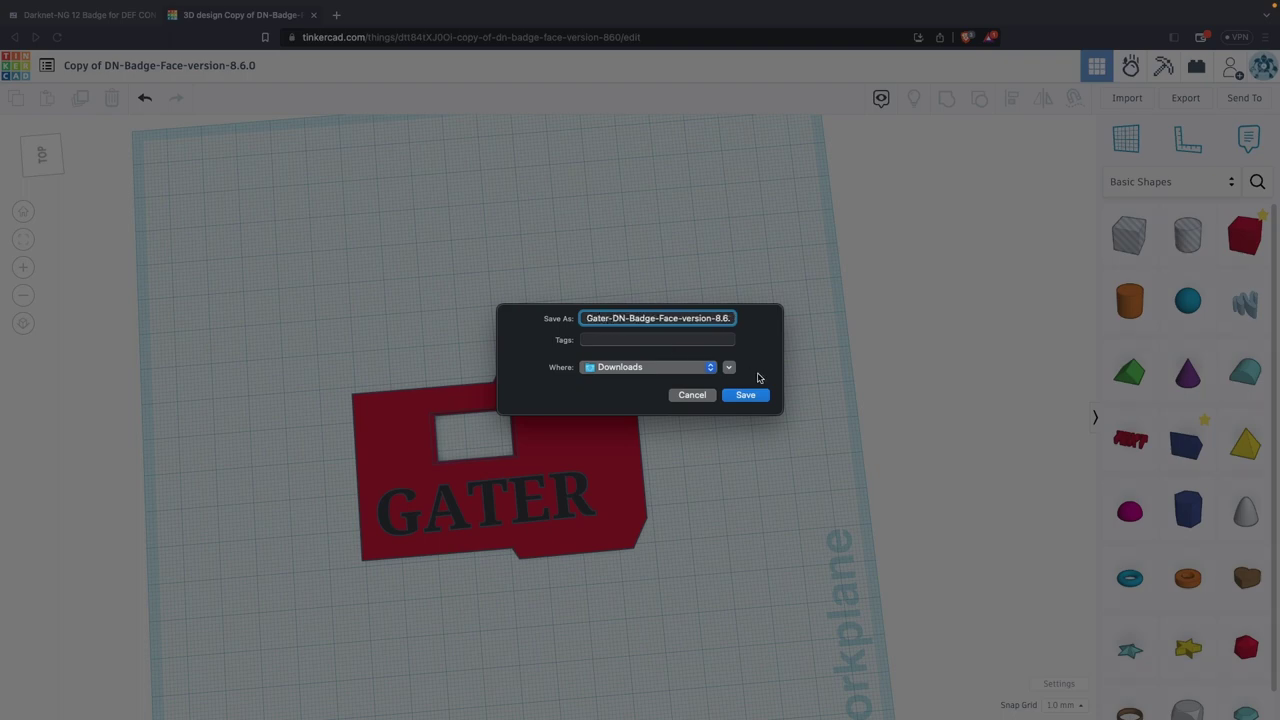
left_click(759, 399)
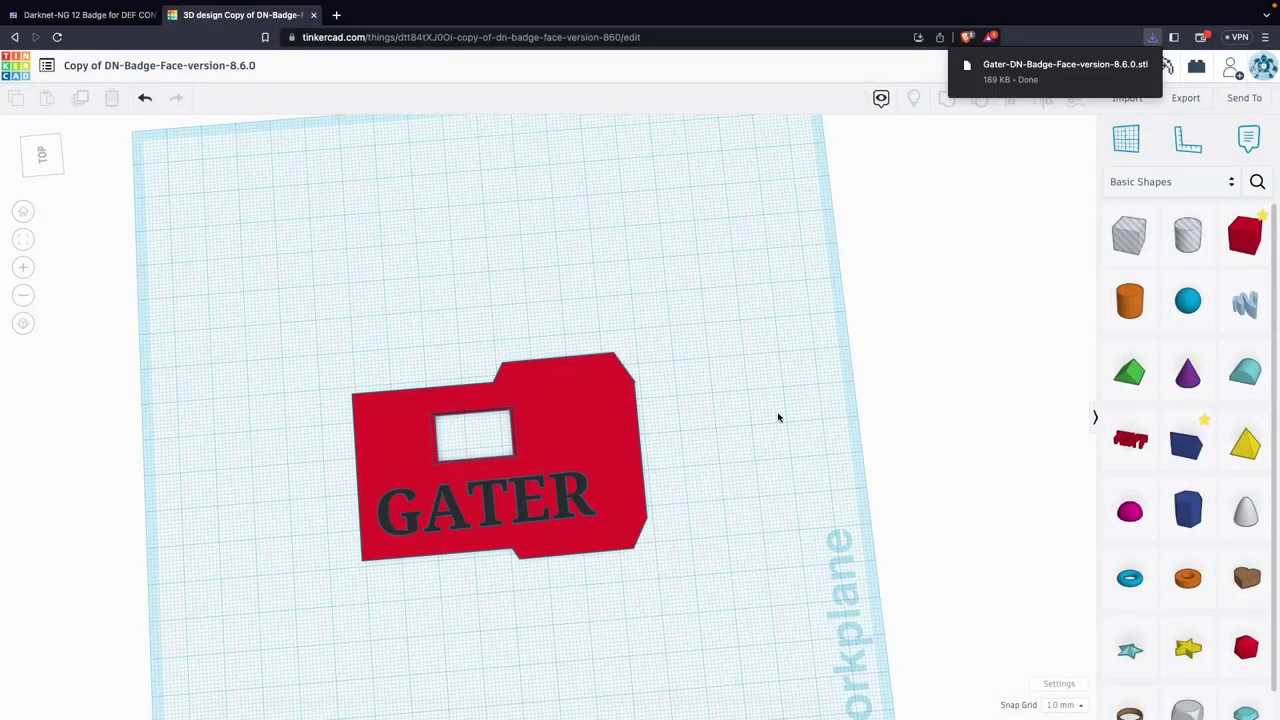
mouse_move(1070, 74)
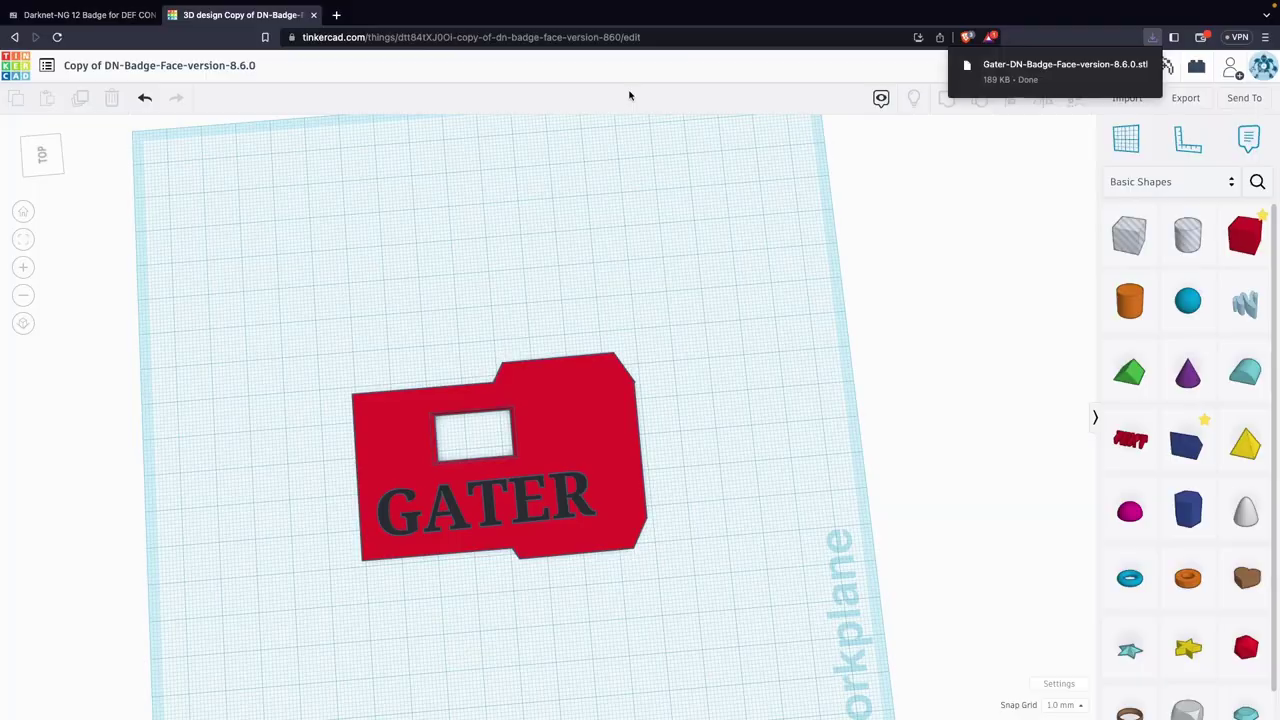